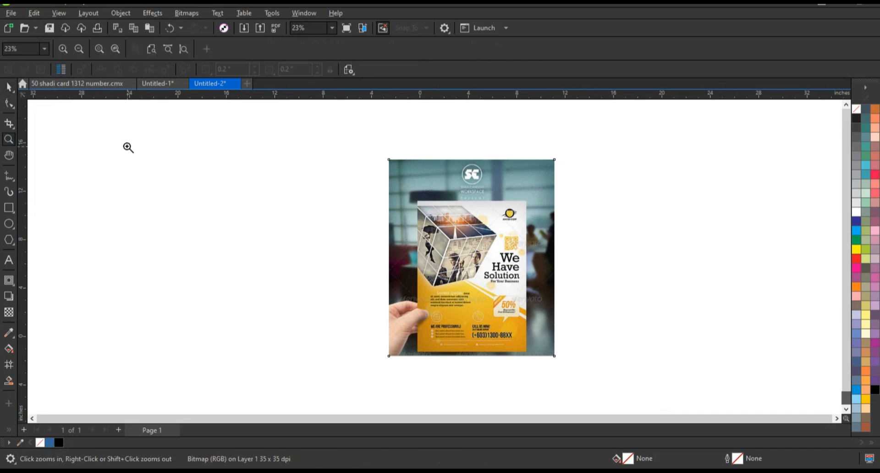
# Draw a six-sided polygon about 9.8 by 8.5 inches beside the reference flyer and set its outline width to 3 pt
pyautogui.moveTo(548, 380); pyautogui.dragTo(549, 380)
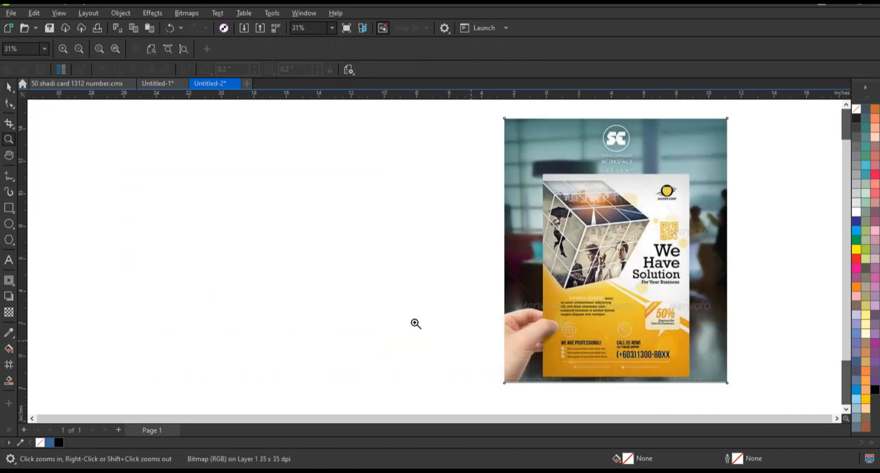
pyautogui.click(9, 240)
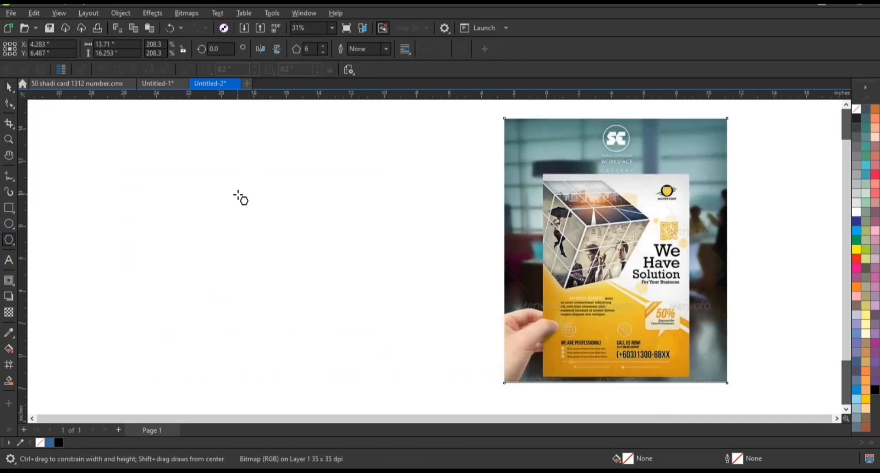
pyautogui.moveTo(238, 195); pyautogui.dragTo(288, 257)
pyautogui.press('space')
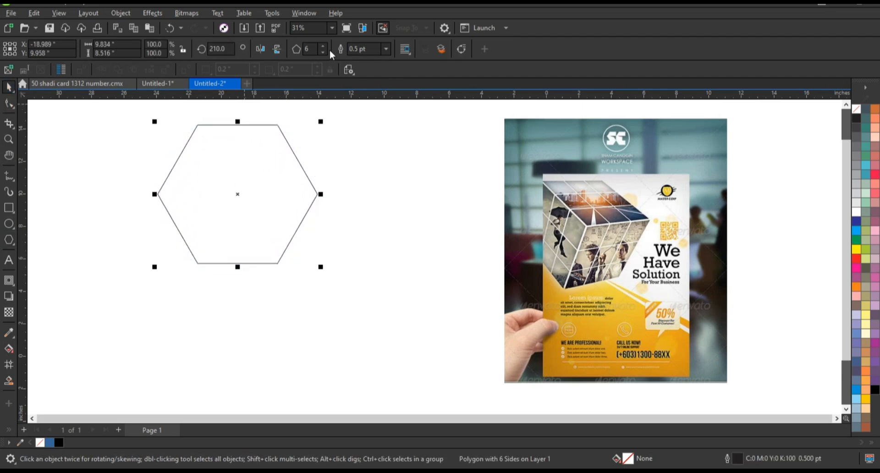
pyautogui.click(385, 49)
pyautogui.click(371, 132)
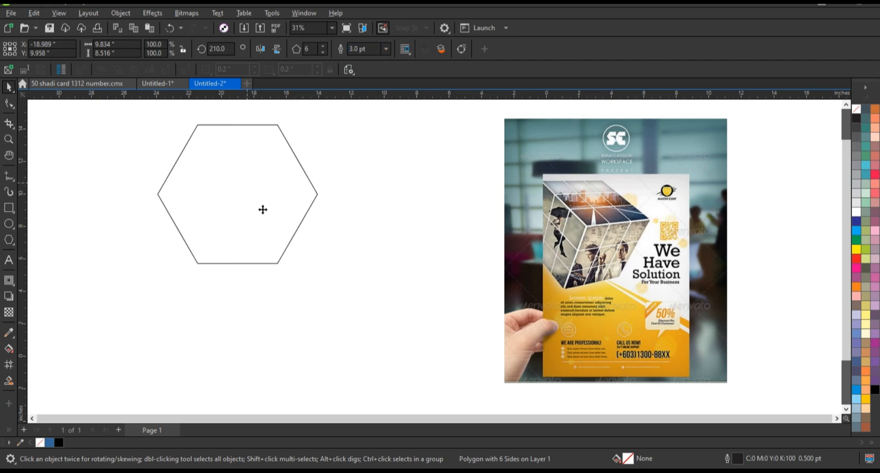
# Rotate the hexagon to a 60-degree angle so that one corner points straight up
pyautogui.moveTo(262, 208); pyautogui.dragTo(278, 236)
pyautogui.click(310, 172)
pyautogui.moveTo(344, 154); pyautogui.dragTo(241, 266)
pyautogui.click(304, 211)
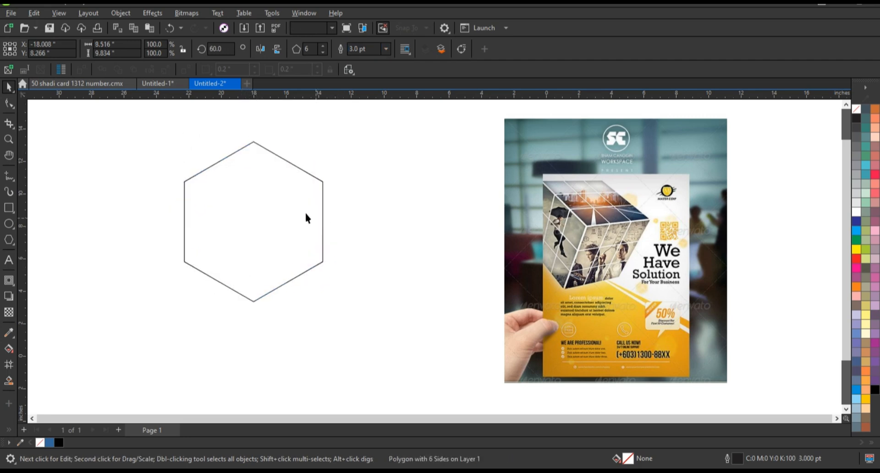
pyautogui.click(322, 188)
pyautogui.moveTo(279, 176); pyautogui.dragTo(284, 128)
pyautogui.hotkey('ctrl', 'z')
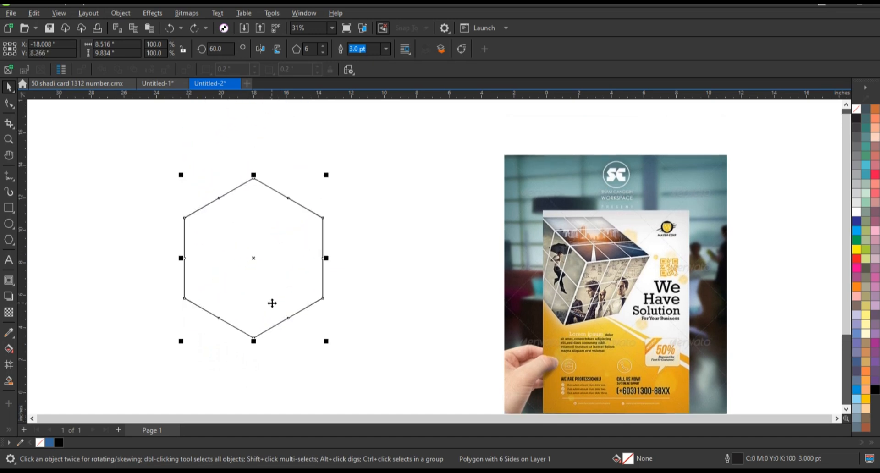
# Copy the hexagon straight up until its lower corner meets the original's centre, and draw a vertical line about 11.8 inches long through that centre
pyautogui.moveTo(273, 303); pyautogui.dragTo(279, 227)
pyautogui.click(124, 251)
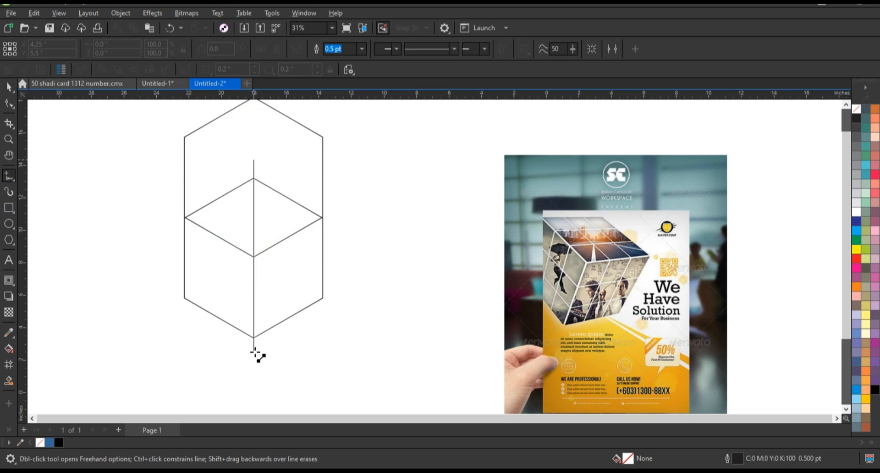
pyautogui.click(254, 355)
pyautogui.press('space')
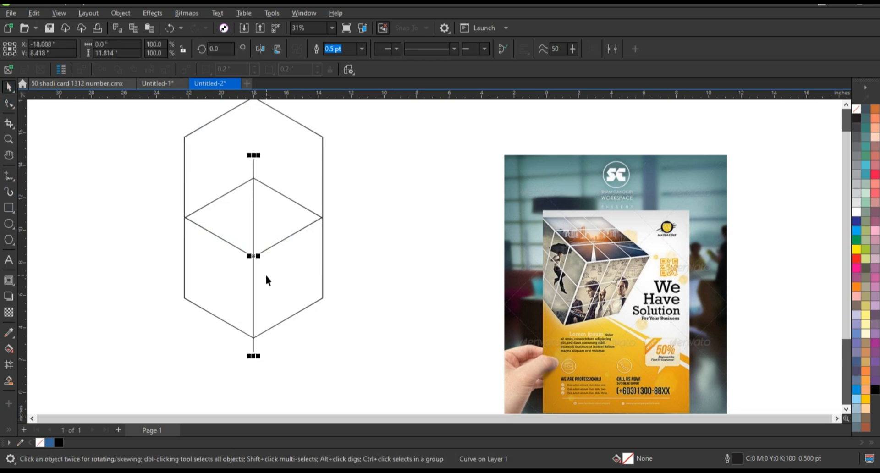
# Shorten the vertical line so it runs only from the hexagon's centre to just past its bottom corner
pyautogui.click(337, 299)
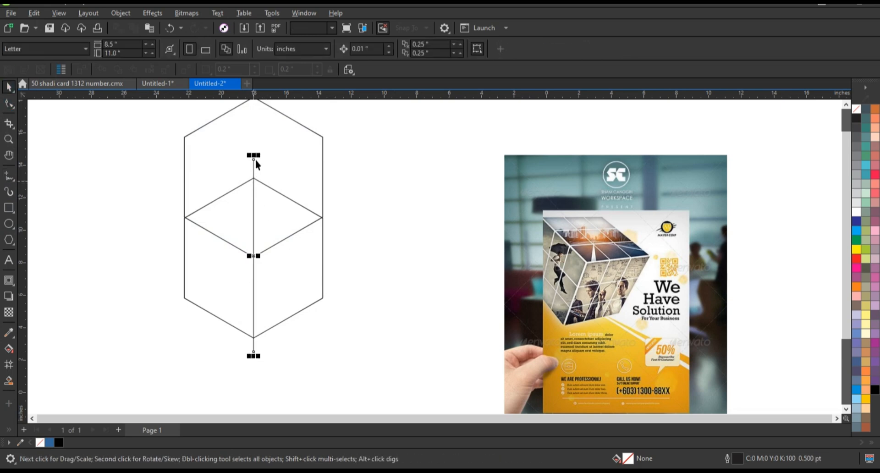
pyautogui.moveTo(253, 156); pyautogui.dragTo(254, 249)
pyautogui.click(363, 280)
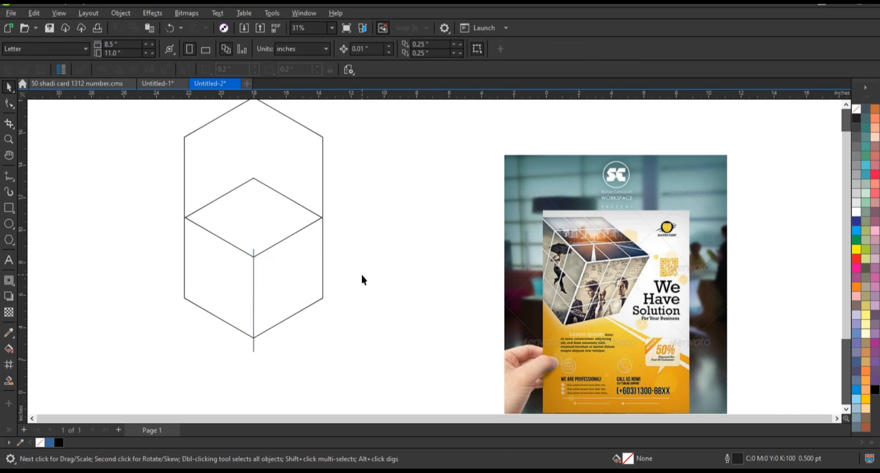
# Use Smart Fill to create the cube's top, right and left faces in blue with a 0.5 pt black outline
pyautogui.click(8, 381)
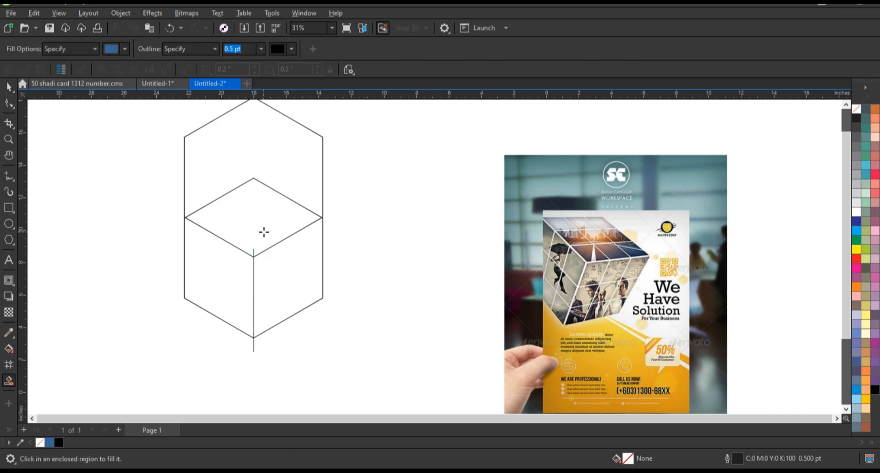
pyautogui.click(263, 232)
pyautogui.click(277, 280)
pyautogui.click(226, 277)
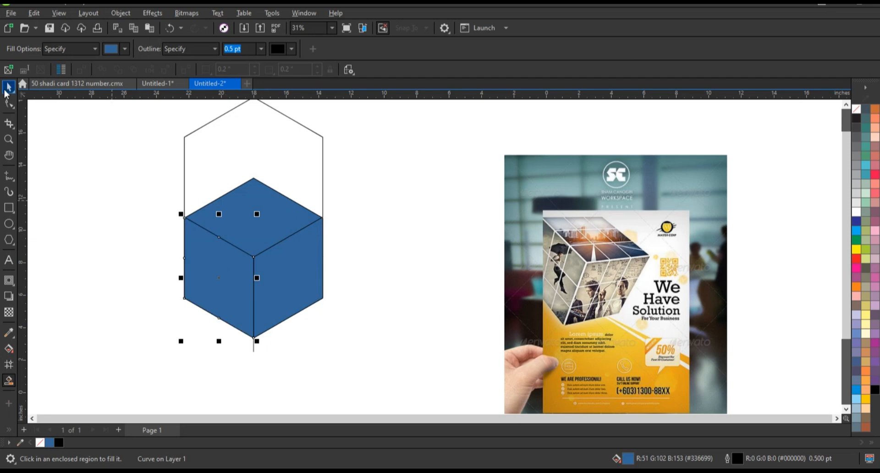
# Delete the upper hexagon and the vertical construction line, keeping the blue cube faces
pyautogui.click(249, 161)
pyautogui.press('Delete')
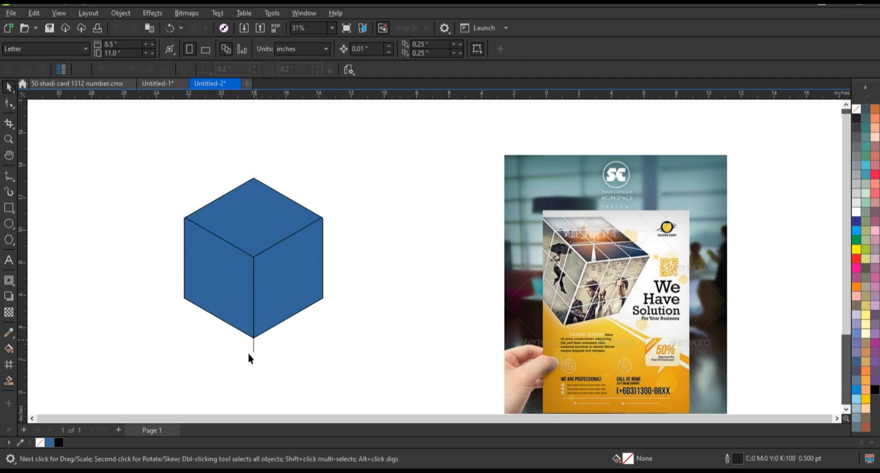
pyautogui.press('Delete')
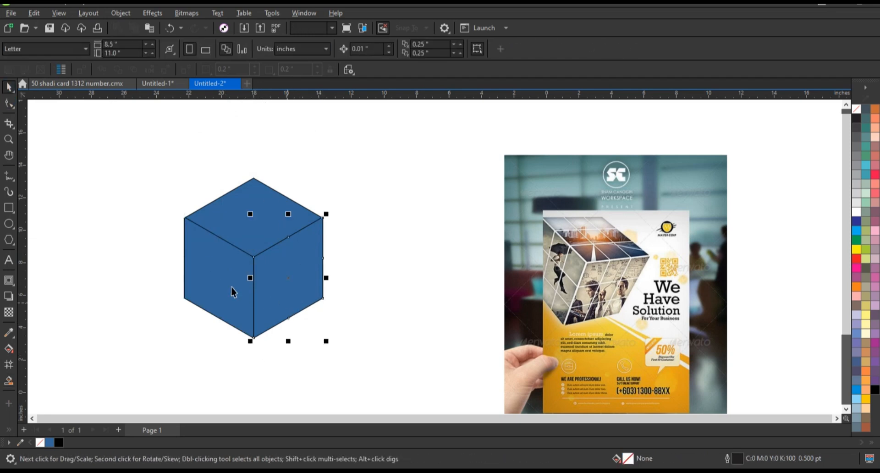
# Move the three blue cube faces aside and delete the original hexagon left underneath
pyautogui.keyDown('shift'); pyautogui.click(231, 288); pyautogui.keyUp('shift')
pyautogui.keyDown('shift'); pyautogui.click(274, 220); pyautogui.keyUp('shift')
pyautogui.moveTo(285, 222); pyautogui.dragTo(167, 222)
pyautogui.click(304, 309)
pyautogui.press('Delete')
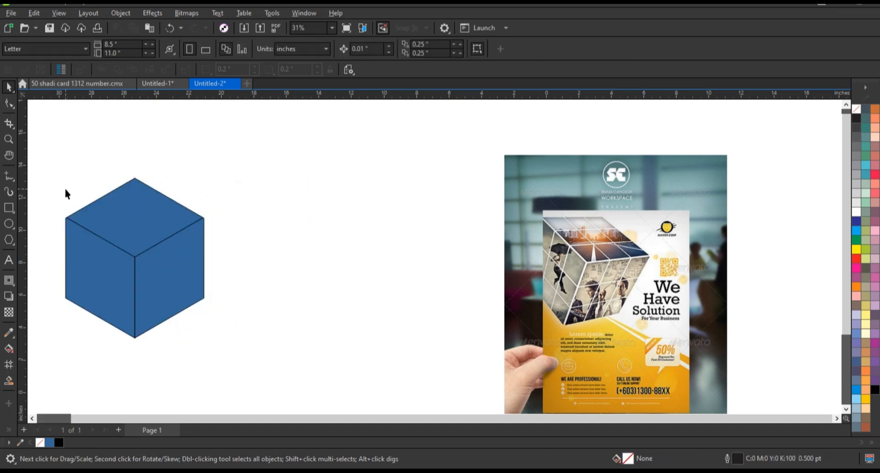
# Move the cube back towards the flyer and fill its three faces with 40% black grey
pyautogui.moveTo(136, 257); pyautogui.dragTo(290, 262)
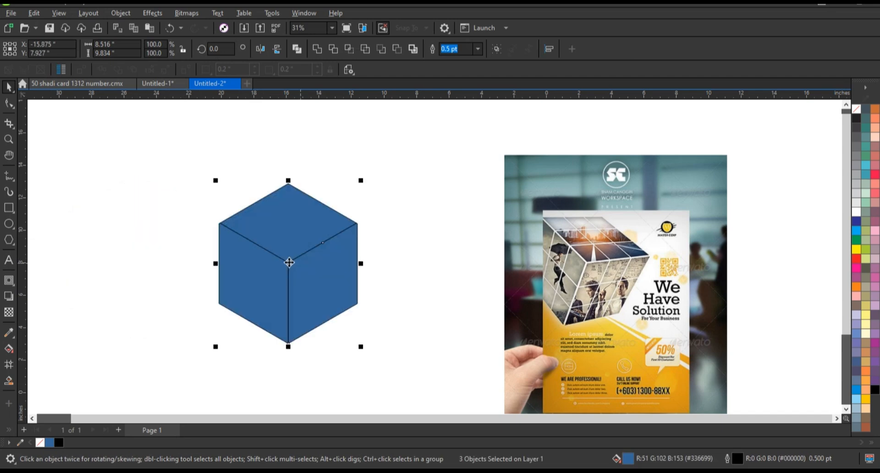
pyautogui.click(855, 175)
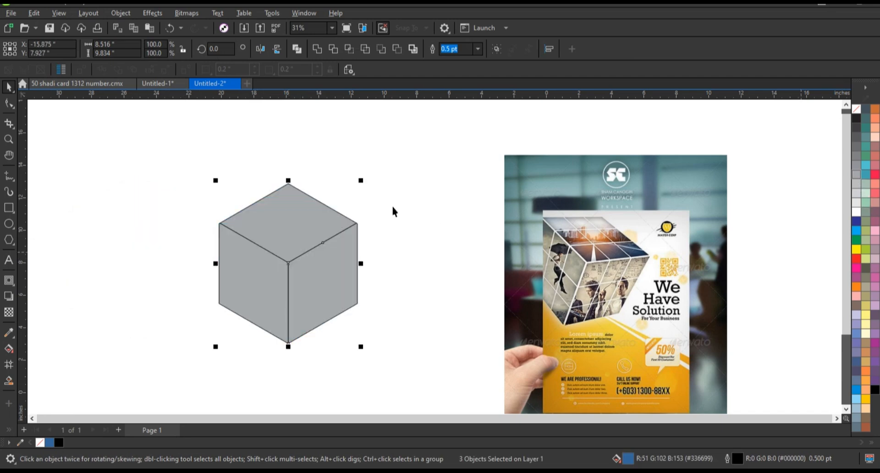
pyautogui.click(426, 207)
# Draw a thin horizontal bar about 10.4 by 0.14 inches, duplicate it below, and combine the two bars into one curve
pyautogui.click(8, 209)
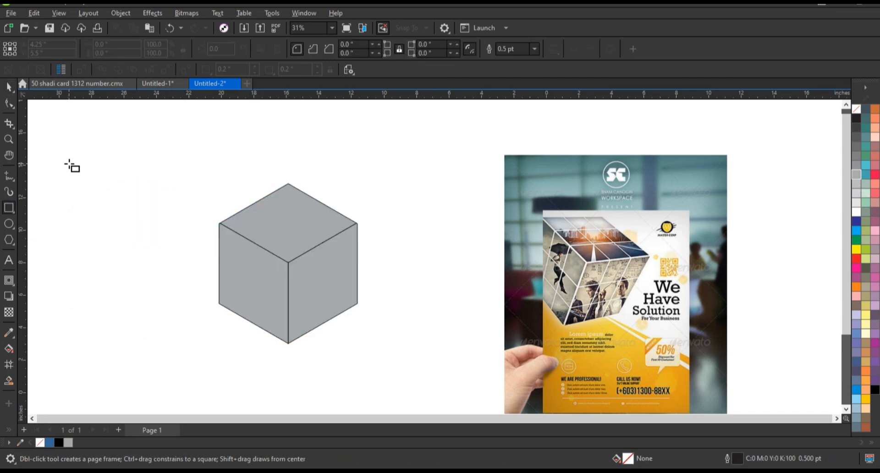
pyautogui.moveTo(133, 167); pyautogui.dragTo(237, 165)
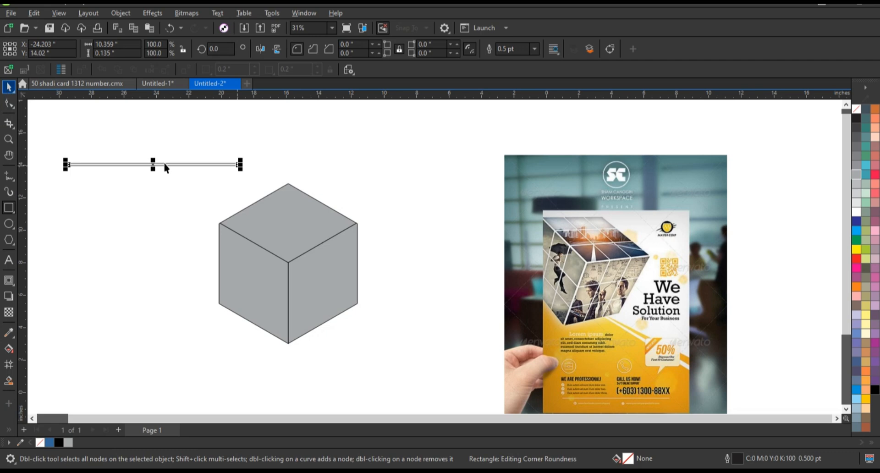
pyautogui.moveTo(165, 167); pyautogui.dragTo(164, 192)
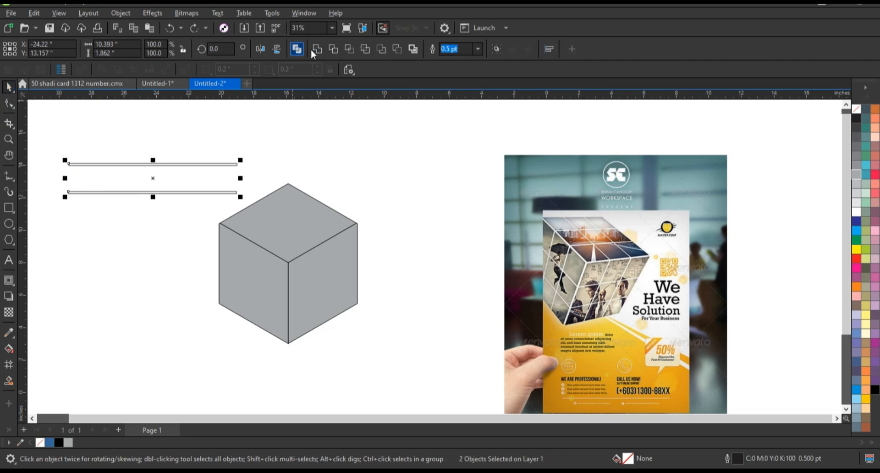
pyautogui.hotkey('ctrl', 'l')
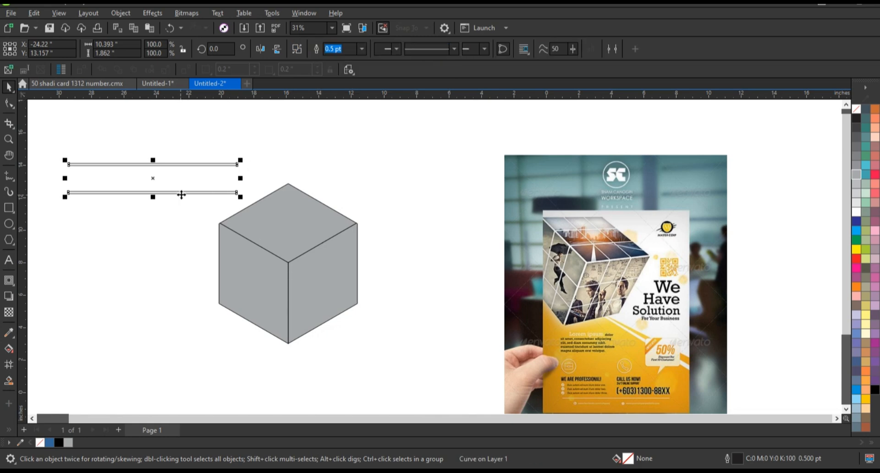
pyautogui.moveTo(242, 183); pyautogui.dragTo(171, 221)
pyautogui.click(223, 165)
pyautogui.click(183, 164)
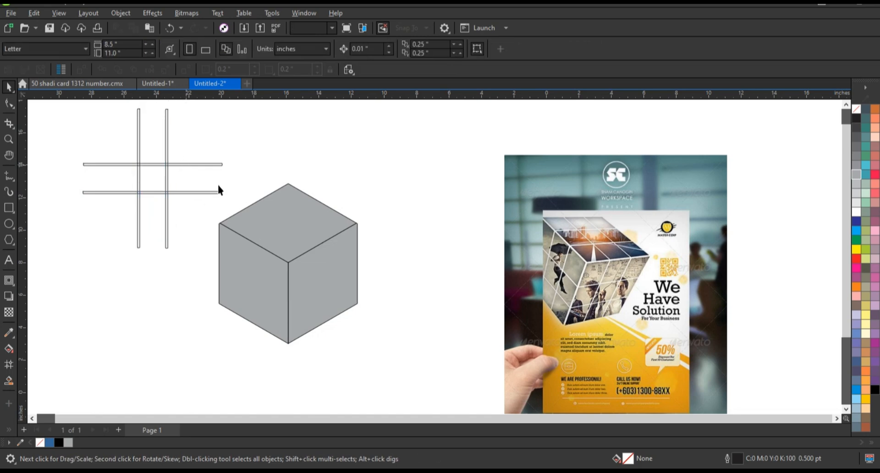
pyautogui.click(215, 215)
pyautogui.hotkey('ctrl', 'z')
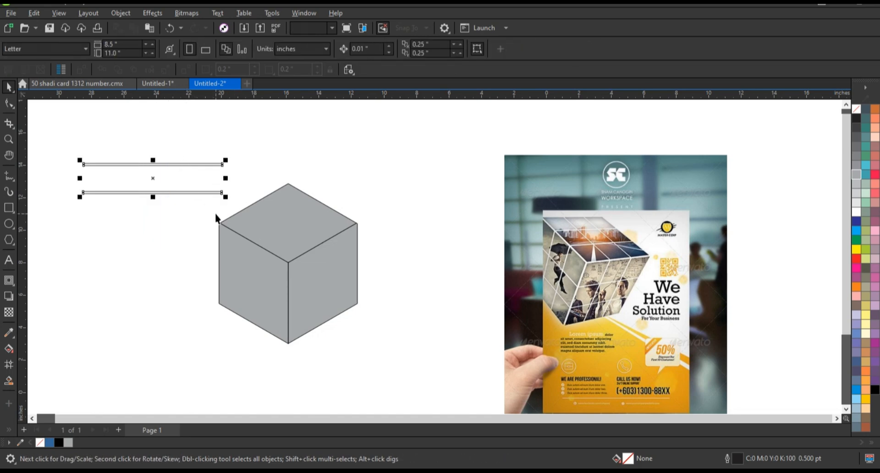
# Shorten the bar pair to about 5.9 inches and weld it with a copy rotated 90 degrees to form a grid
pyautogui.moveTo(226, 178); pyautogui.dragTo(189, 195)
pyautogui.click(188, 192)
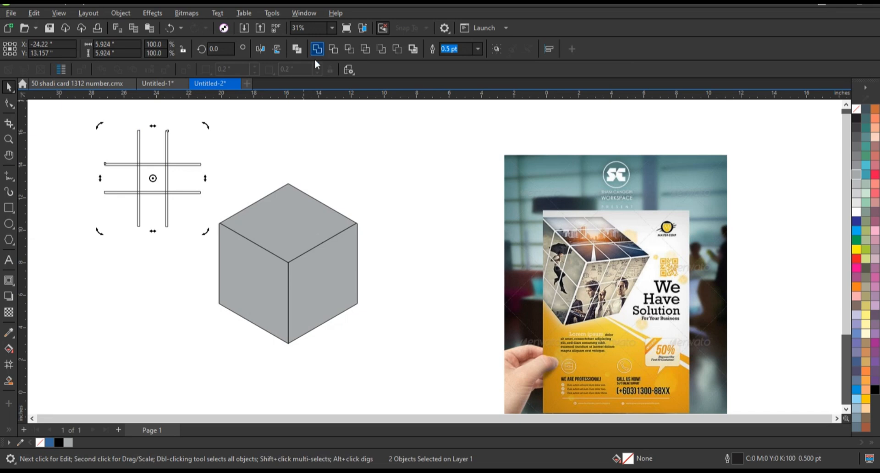
pyautogui.click(317, 49)
# Place the grid over the cube's top face and fill it with light green (C20 M0 Y20 K0)
pyautogui.moveTo(169, 179); pyautogui.dragTo(288, 234)
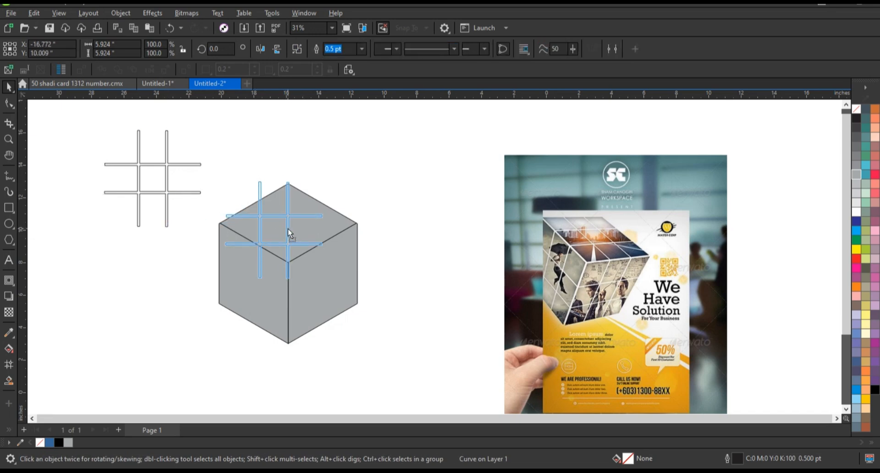
pyautogui.moveTo(289, 233); pyautogui.dragTo(288, 233)
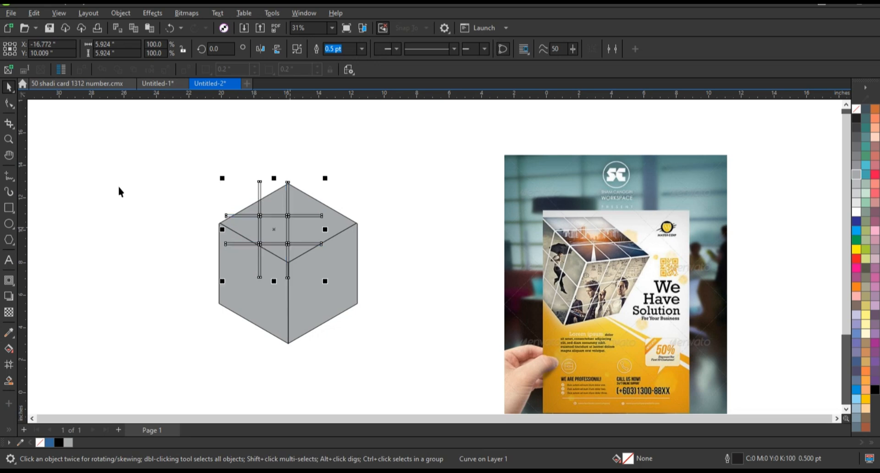
pyautogui.doubleClick(8, 139)
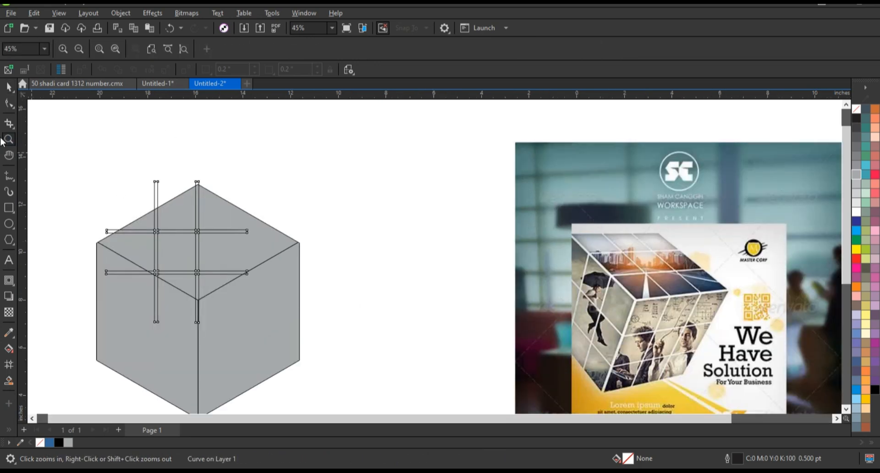
pyautogui.press('space')
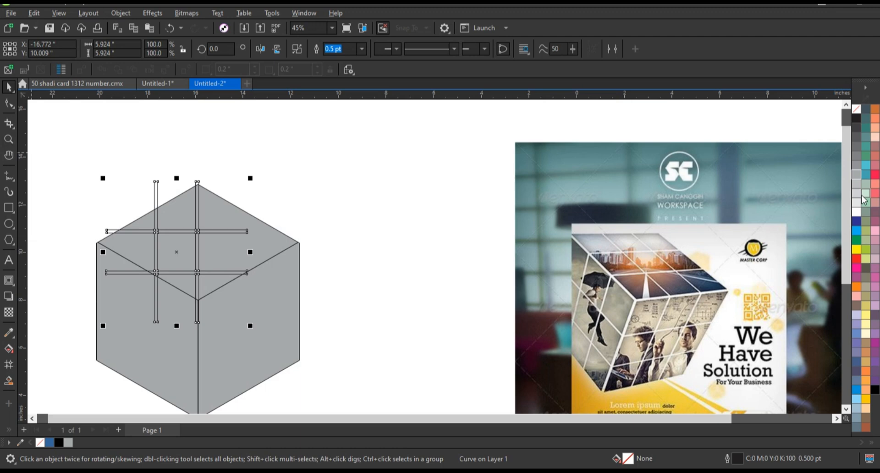
pyautogui.click(863, 196)
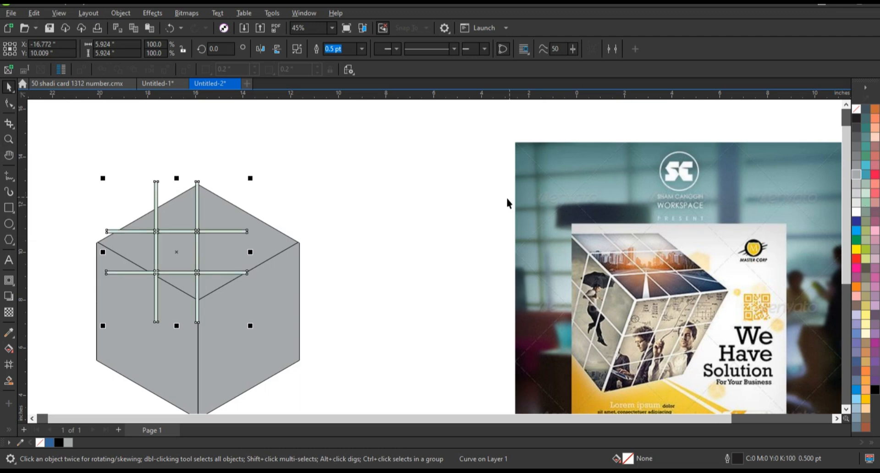
# Add a perspective effect to the grid and pull its two lower corners to the top face's right and front corners
pyautogui.click(164, 16)
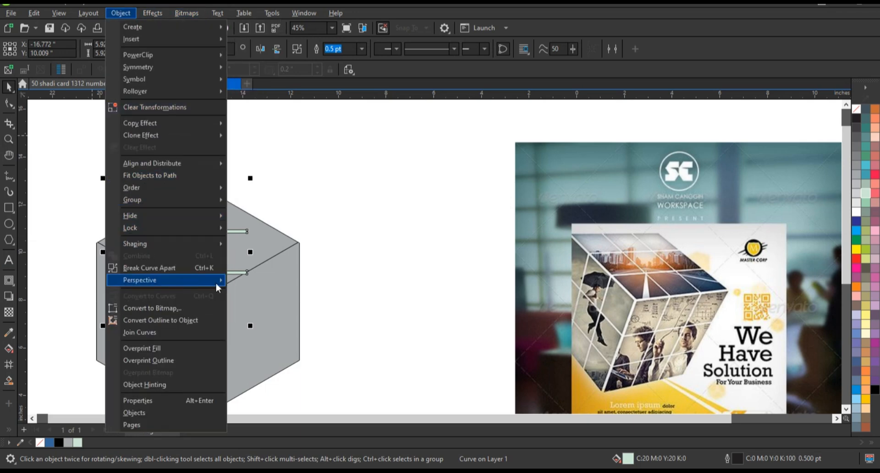
pyautogui.moveTo(215, 283)
pyautogui.click(254, 281)
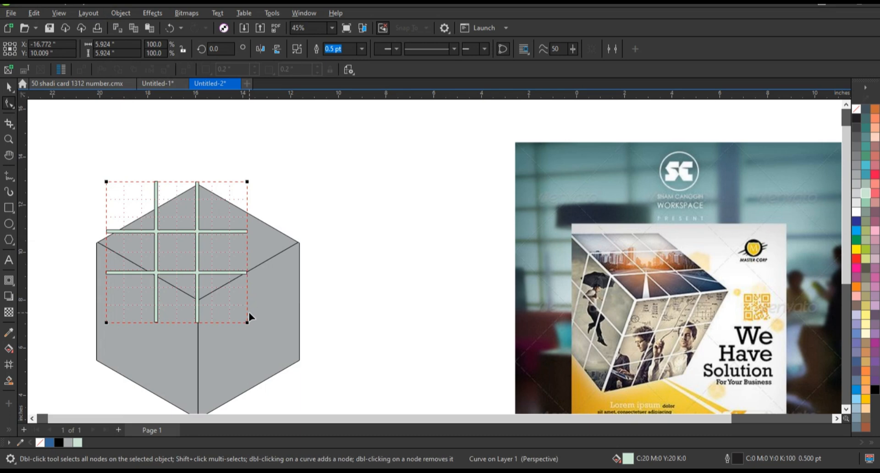
pyautogui.click(291, 246)
pyautogui.click(208, 271)
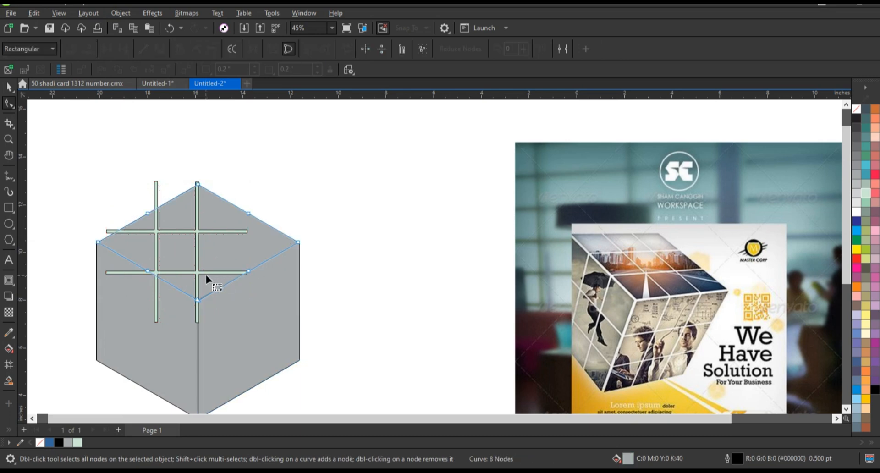
pyautogui.click(217, 272)
pyautogui.moveTo(251, 324); pyautogui.dragTo(298, 244)
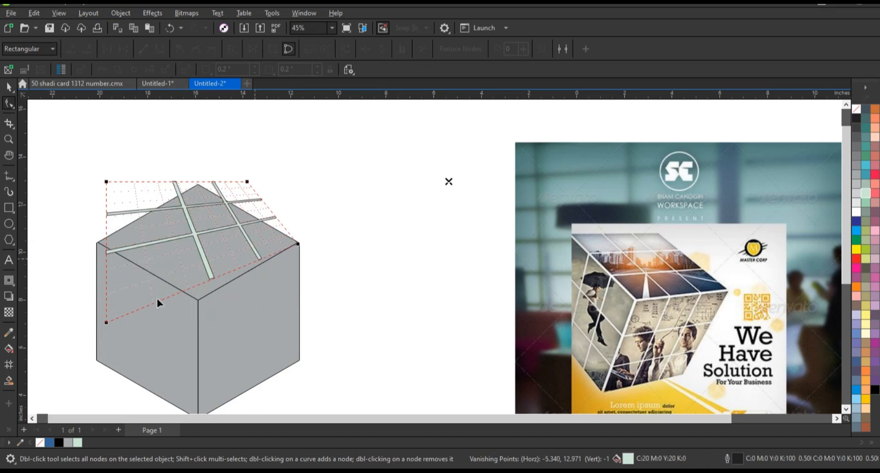
pyautogui.moveTo(104, 325); pyautogui.dragTo(198, 301)
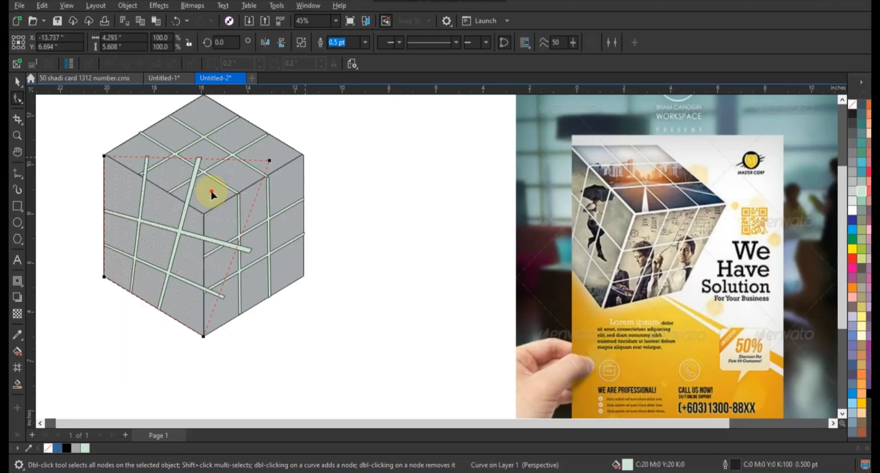
# Fit the left-face grid's remaining perspective corner to the cube's central corner
pyautogui.moveTo(200, 193); pyautogui.dragTo(204, 215)
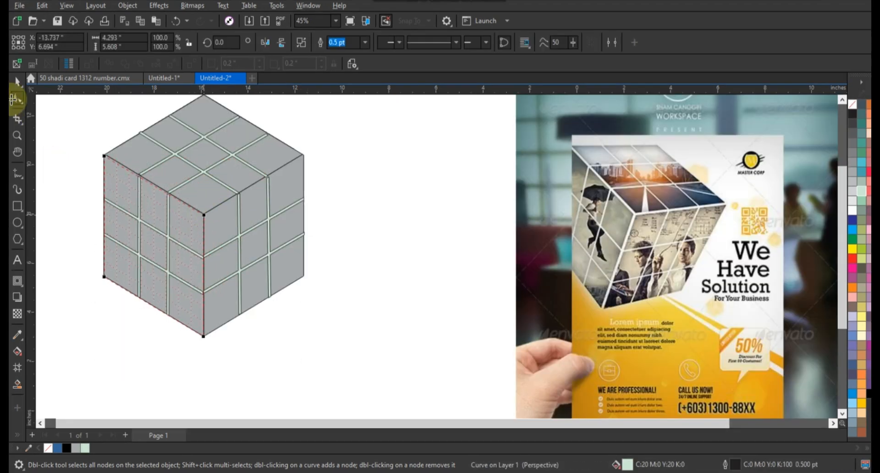
# Scale the cube's top face about its centre to about 8.03 inches wide and repeat the same reduction on the right and left faces
pyautogui.click(17, 83)
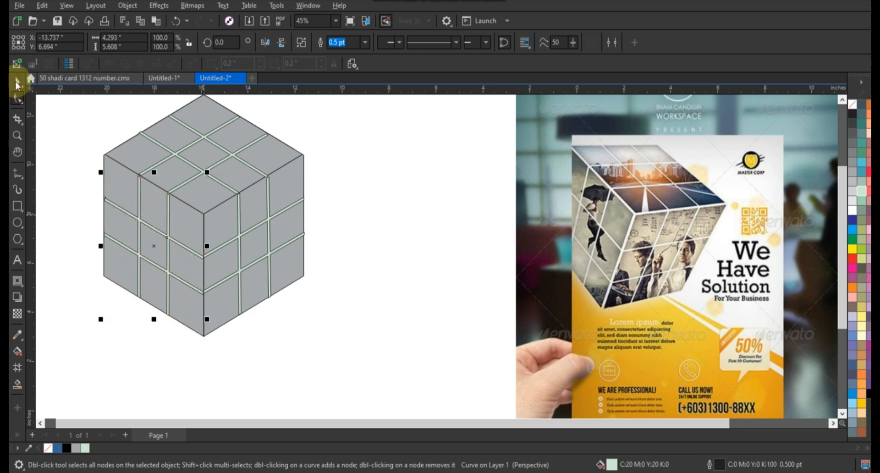
pyautogui.click(340, 191)
pyautogui.click(229, 179)
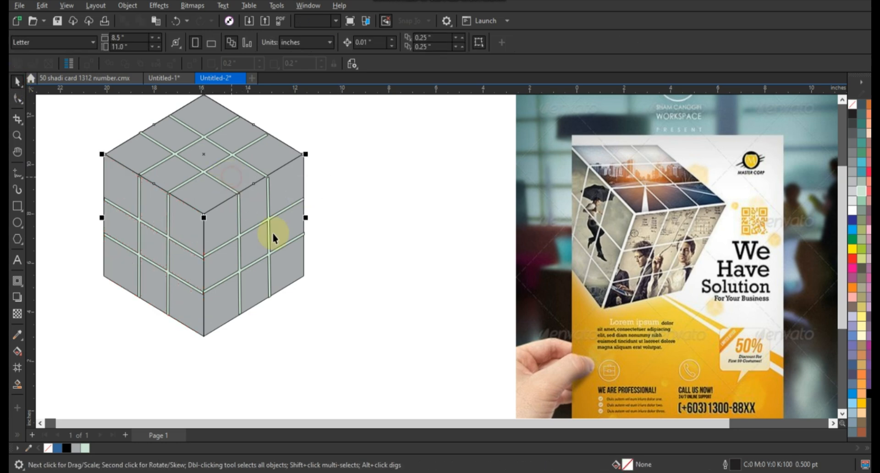
pyautogui.moveTo(306, 224); pyautogui.dragTo(301, 218)
pyautogui.click(288, 198)
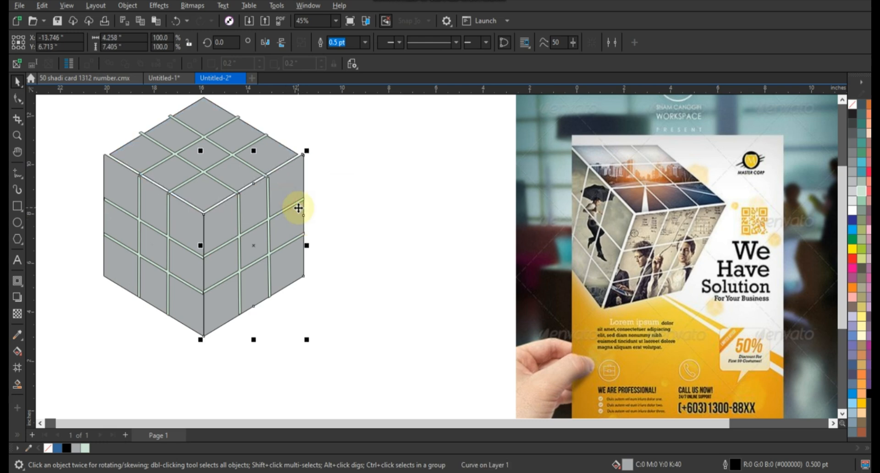
pyautogui.hotkey('ctrl', 'r')
pyautogui.click(191, 222)
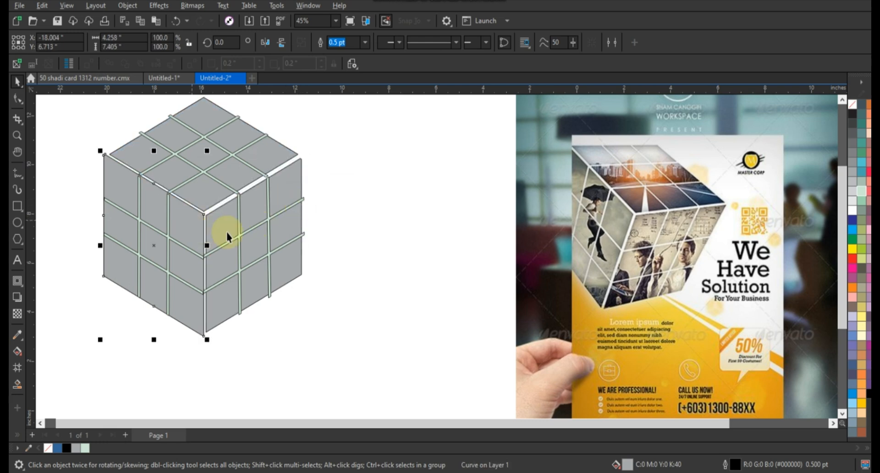
pyautogui.hotkey('ctrl', 'r')
pyautogui.click(375, 249)
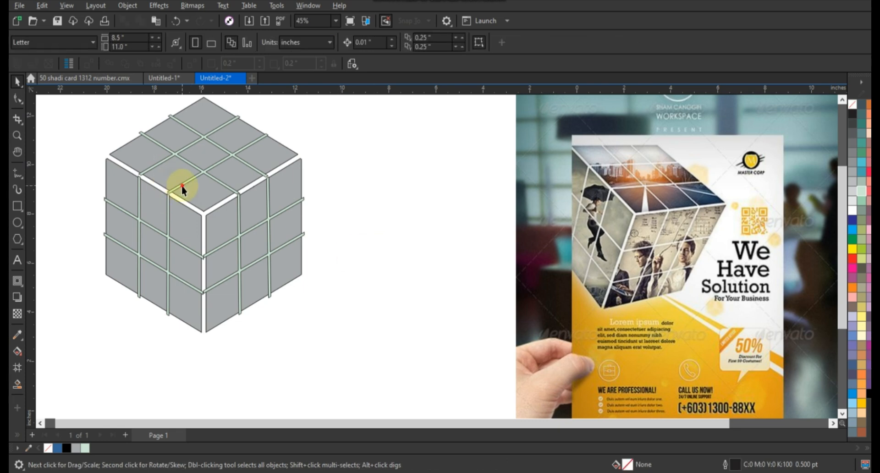
# Trim the top face with its grid and delete the grid
pyautogui.click(131, 158)
pyautogui.keyDown('shift'); pyautogui.click(131, 157); pyautogui.keyUp('shift')
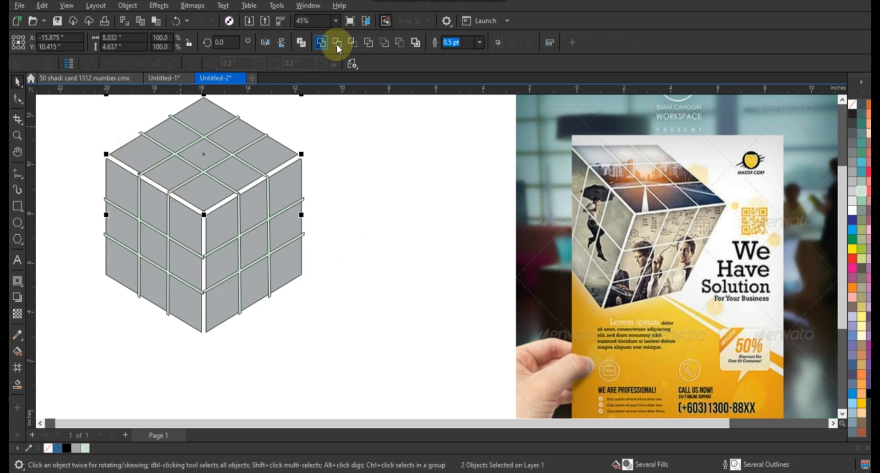
pyautogui.click(346, 114)
pyautogui.click(265, 134)
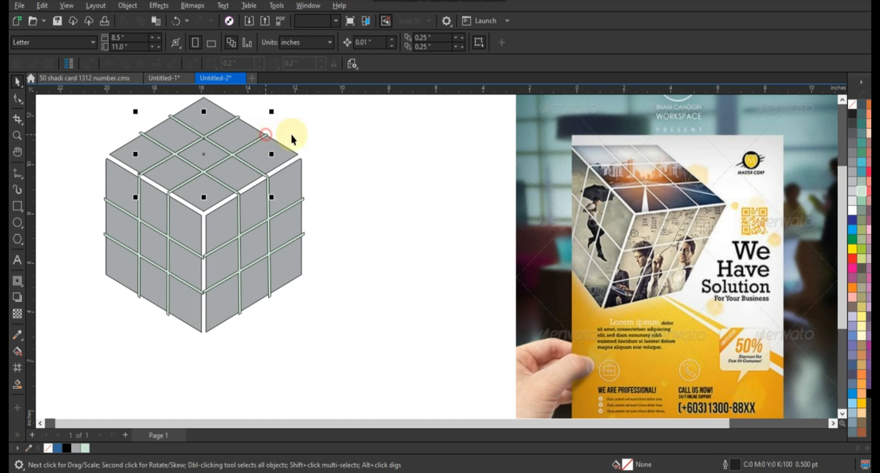
pyautogui.press('Delete')
# Trim the right face with its grid and delete the grid
pyautogui.click(305, 200)
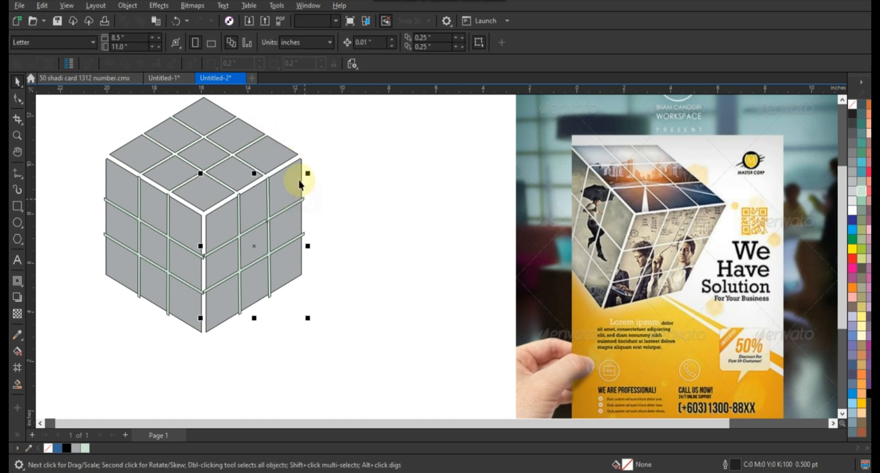
pyautogui.keyDown('shift'); pyautogui.click(299, 180); pyautogui.keyUp('shift')
pyautogui.click(336, 45)
pyautogui.click(329, 153)
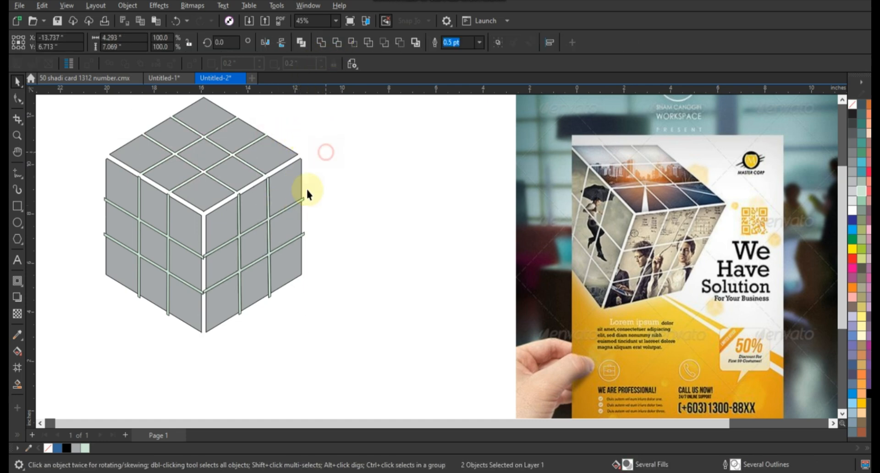
pyautogui.click(303, 200)
pyautogui.press('Delete')
pyautogui.click(338, 213)
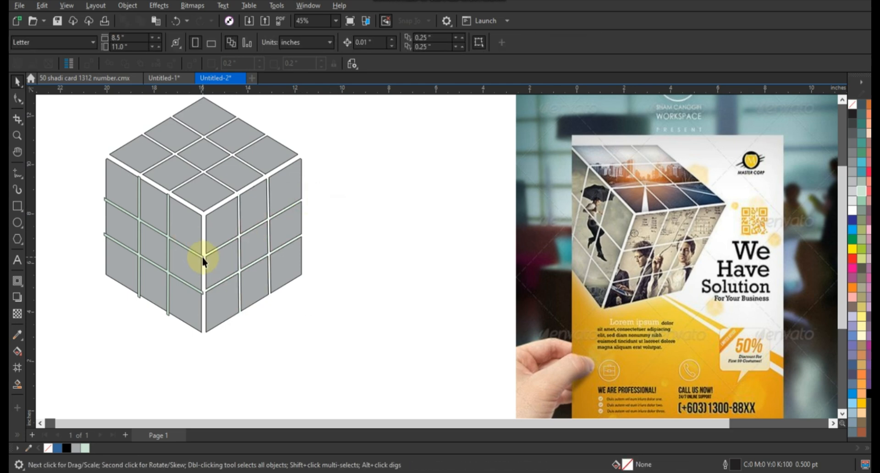
# Trim the left face with its grid and delete the grid
pyautogui.click(202, 256)
pyautogui.keyDown('shift'); pyautogui.click(195, 232); pyautogui.keyUp('shift')
pyautogui.click(341, 45)
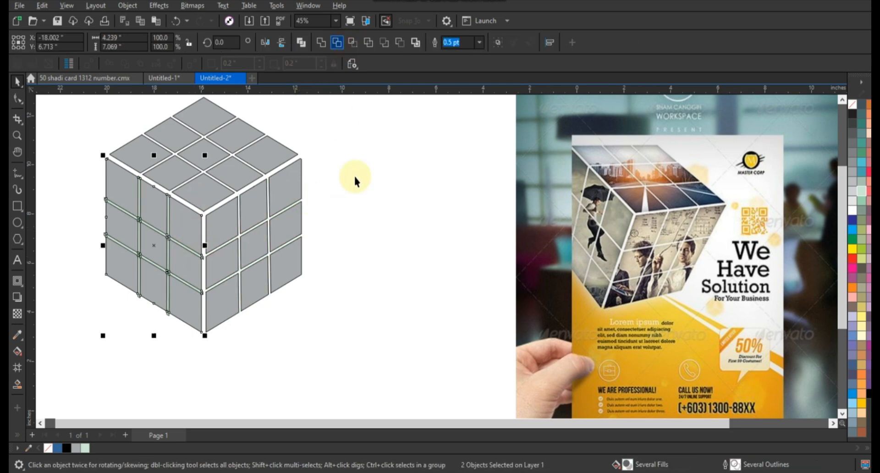
pyautogui.click(202, 258)
pyautogui.press('Delete')
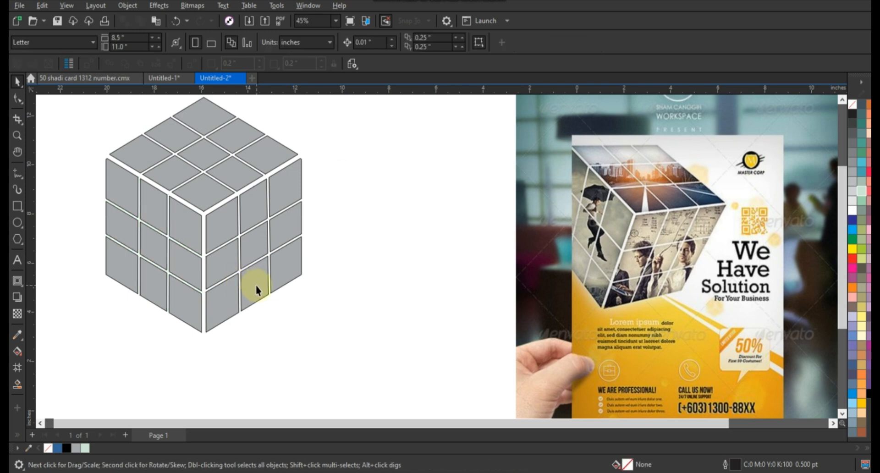
# PowerClip the sunset skyline photo into the cube's top face
pyautogui.scroll(-1, 236, 296)
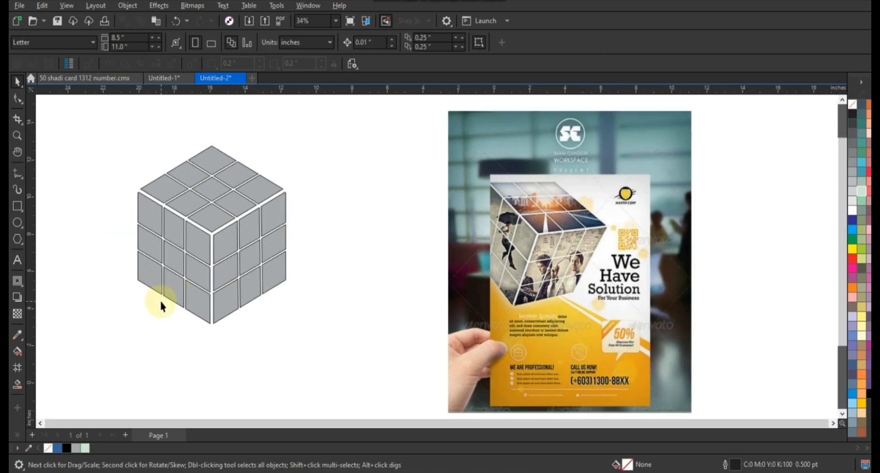
pyautogui.scroll(-1, 297, 227)
pyautogui.click(449, 258)
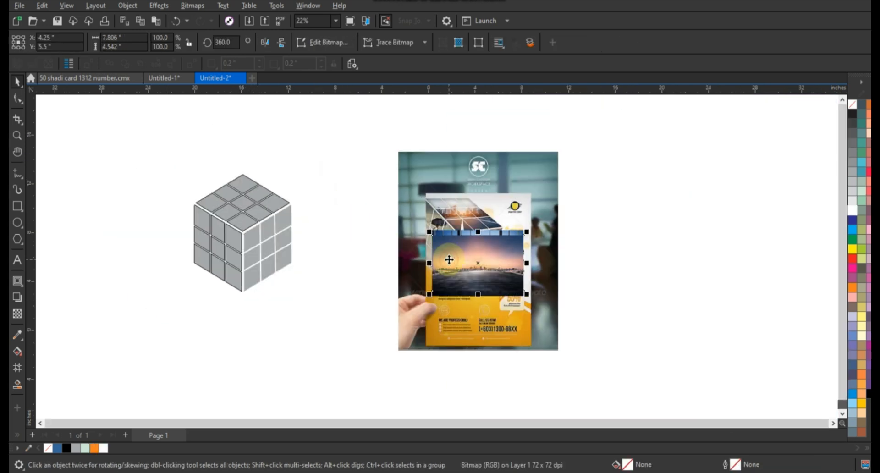
pyautogui.moveTo(316, 211); pyautogui.dragTo(254, 187)
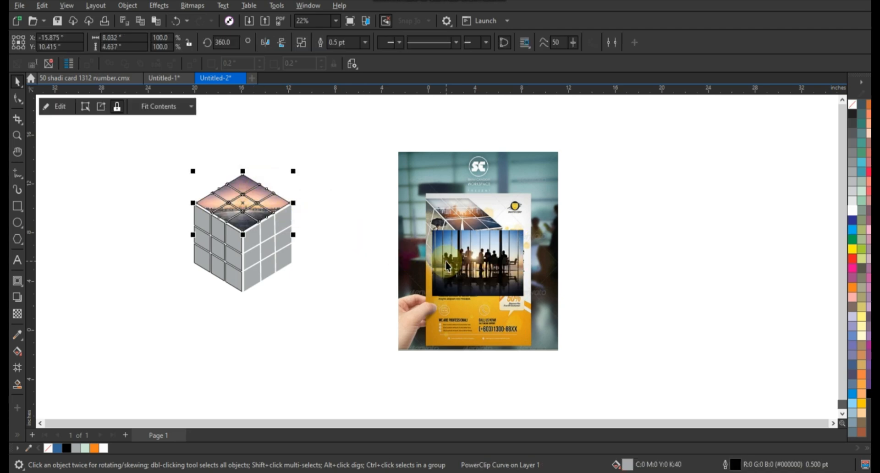
# PowerClip the silhouetted office group photo into the right face and enlarge it to about 10.9 × 7.5 inches to cover the face
pyautogui.click(235, 242)
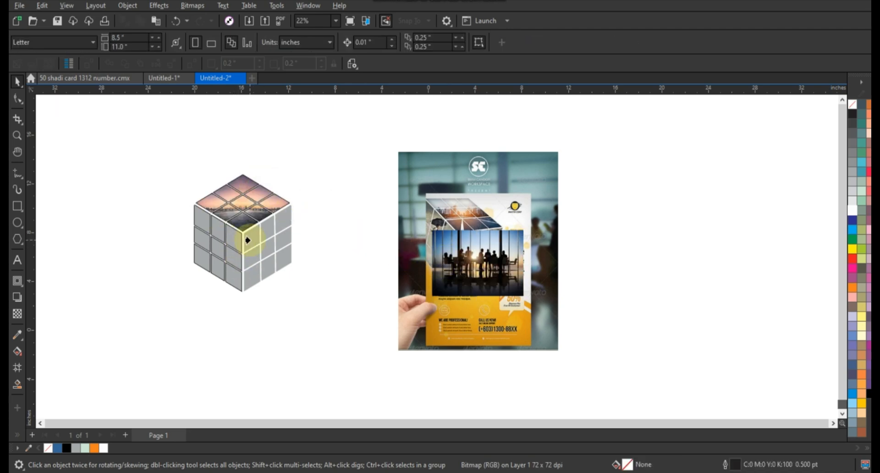
pyautogui.click(250, 240)
pyautogui.doubleClick(270, 240)
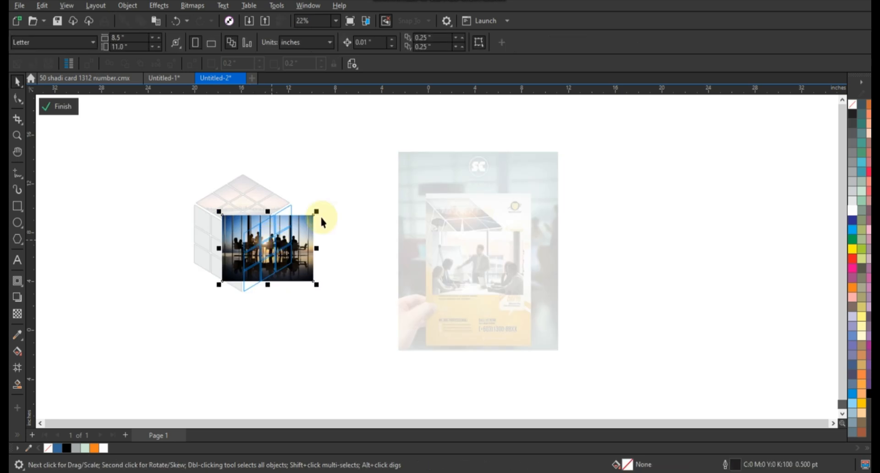
pyautogui.moveTo(316, 212); pyautogui.dragTo(335, 195)
pyautogui.keyDown('ctrl'); pyautogui.click(351, 203); pyautogui.keyUp('ctrl')
# PowerClip the whiteboard meeting photo into the left face and enlarge it to cover the face
pyautogui.click(475, 261)
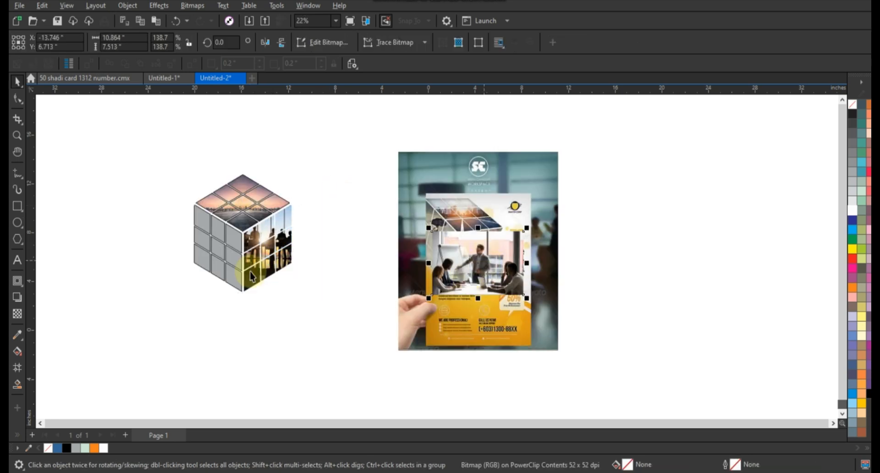
pyautogui.hotkey('ctrl', '1')
pyautogui.click(214, 237)
pyautogui.doubleClick(224, 259)
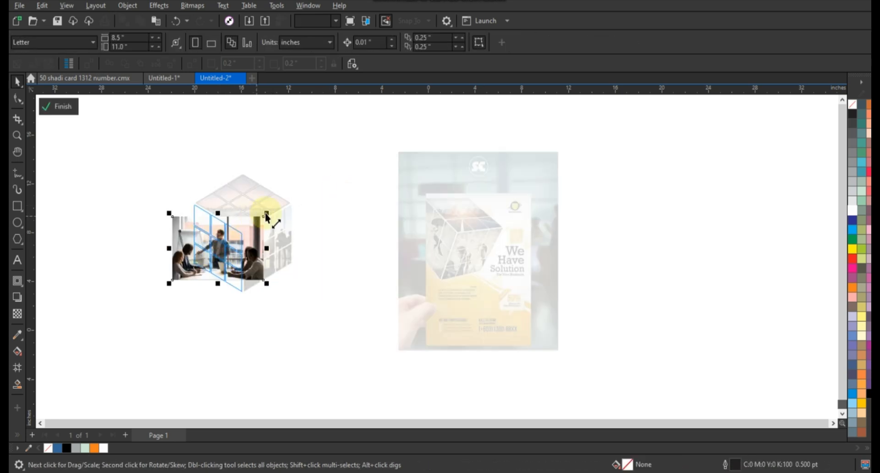
pyautogui.moveTo(277, 203); pyautogui.dragTo(279, 203)
pyautogui.keyDown('ctrl'); pyautogui.click(162, 191); pyautogui.keyUp('ctrl')
# Remove the outlines from the cube's three photo-filled faces
pyautogui.moveTo(148, 175); pyautogui.dragTo(313, 299)
pyautogui.rightClick(852, 104)
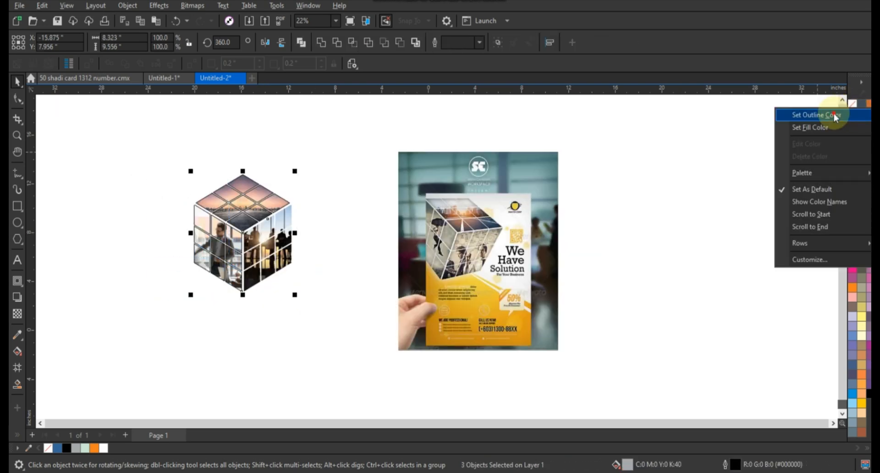
pyautogui.click(833, 117)
pyautogui.click(158, 203)
# Draw a six-sided polygon about 7.9 × 6.8 inches, turn it to 120 degrees so a corner points up, and place it over the cube
pyautogui.click(17, 137)
pyautogui.moveTo(123, 150); pyautogui.dragTo(586, 367)
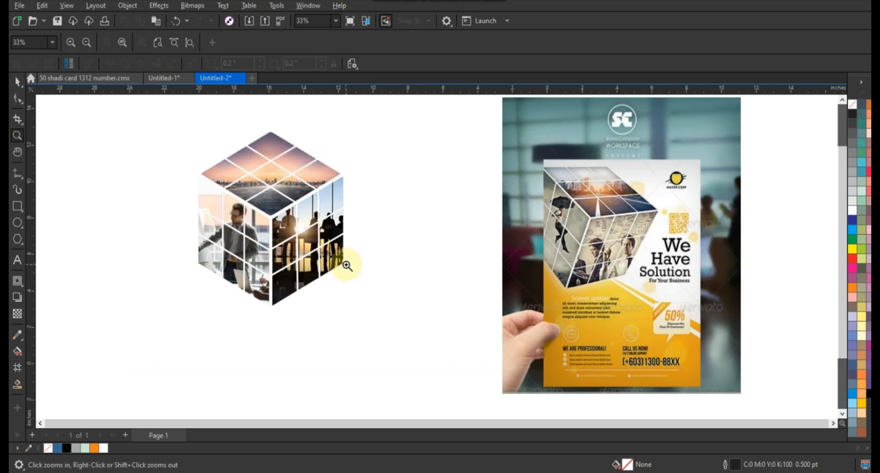
pyautogui.click(17, 82)
pyautogui.click(313, 200)
pyautogui.click(373, 210)
pyautogui.click(18, 239)
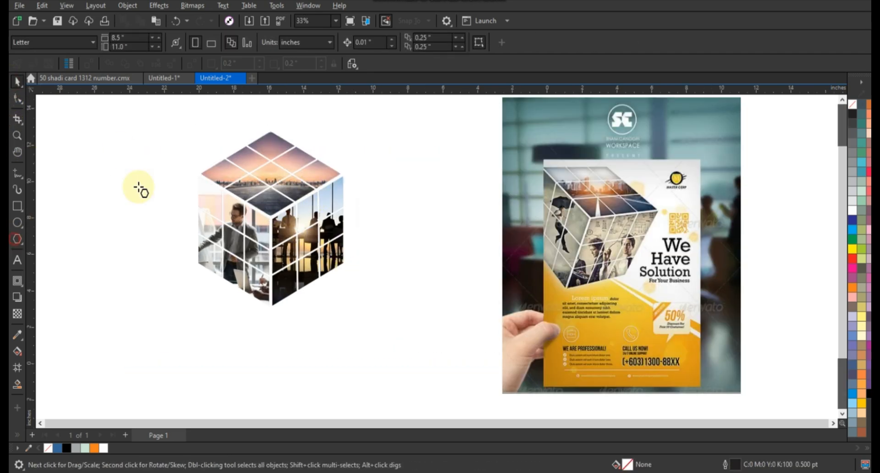
pyautogui.moveTo(139, 183); pyautogui.dragTo(171, 245)
pyautogui.click(17, 81)
pyautogui.click(161, 165)
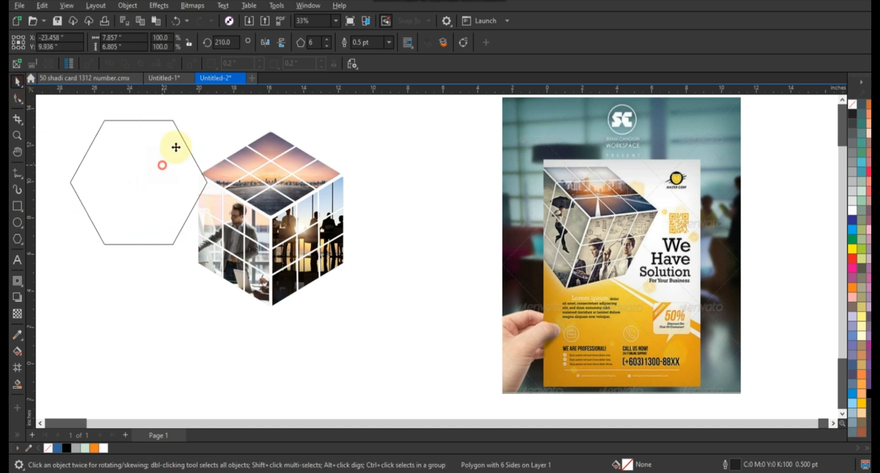
pyautogui.moveTo(213, 128); pyautogui.dragTo(290, 175)
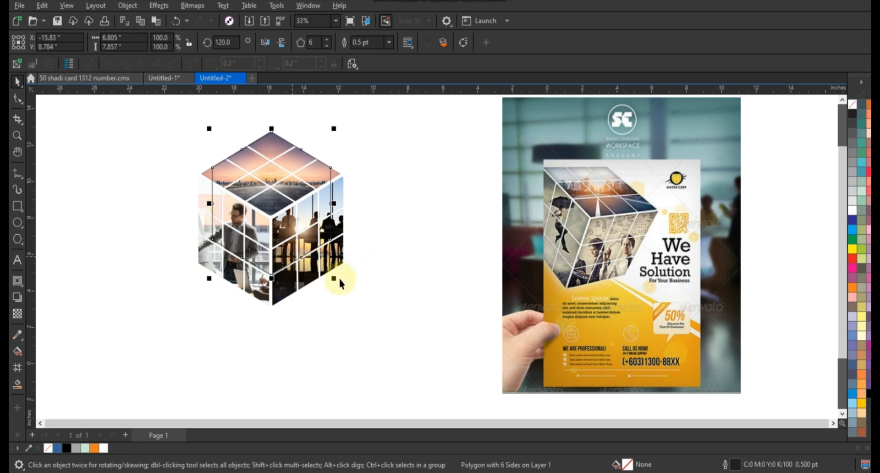
# Enlarge the hexagon to about 8.6 × 9.9 inches and nudge it so it frames the cube evenly
pyautogui.moveTo(338, 277); pyautogui.dragTo(346, 301)
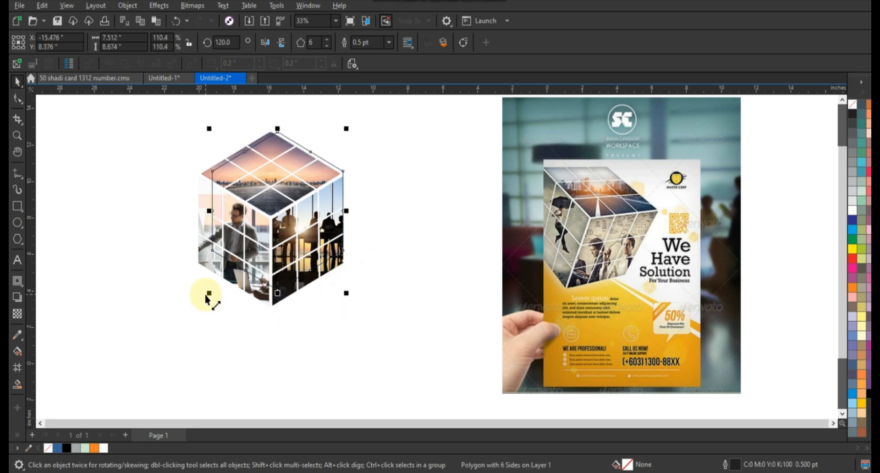
pyautogui.moveTo(205, 295); pyautogui.dragTo(197, 313)
pyautogui.moveTo(194, 130); pyautogui.dragTo(194, 126)
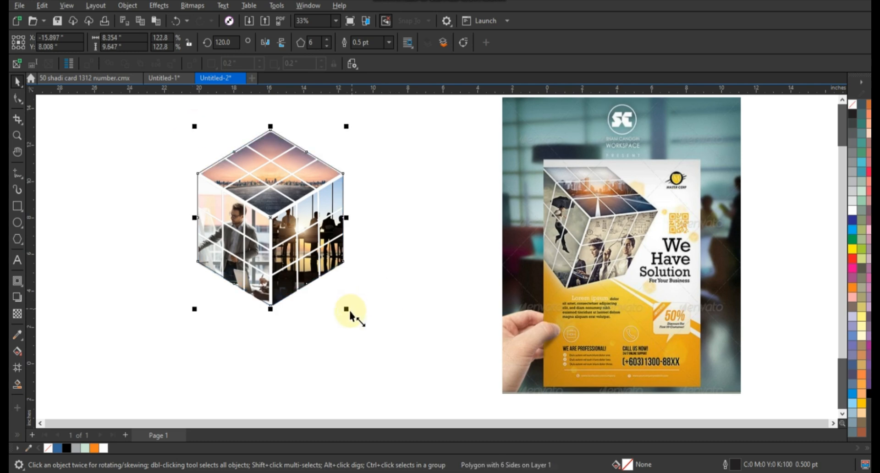
pyautogui.moveTo(349, 313); pyautogui.dragTo(351, 315)
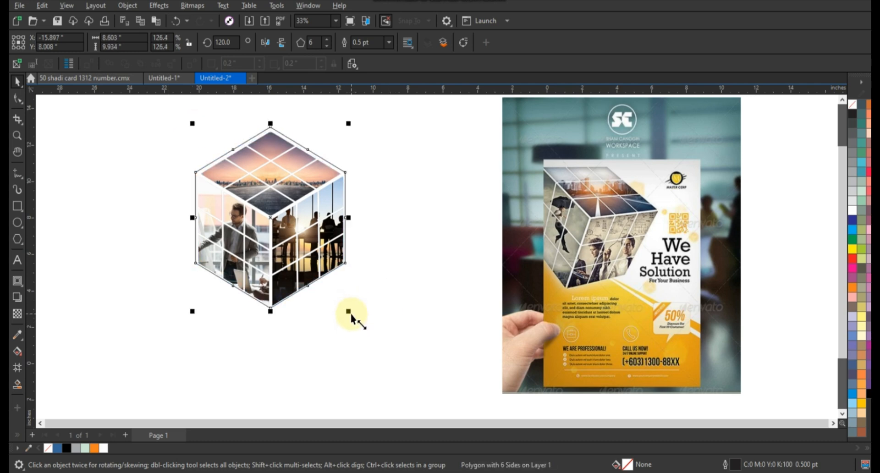
pyautogui.press('Down')
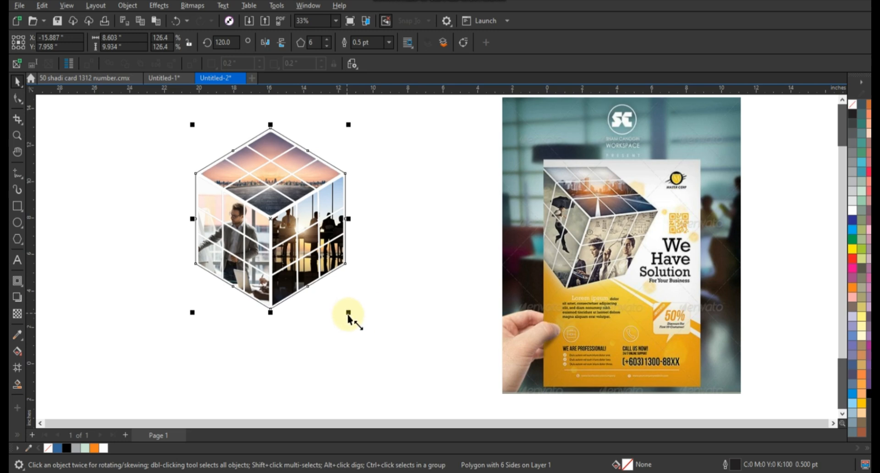
# Fill the hexagon with white and send it behind the cube faces
pyautogui.click(855, 213)
pyautogui.hotkey('shift', 'pagedown')
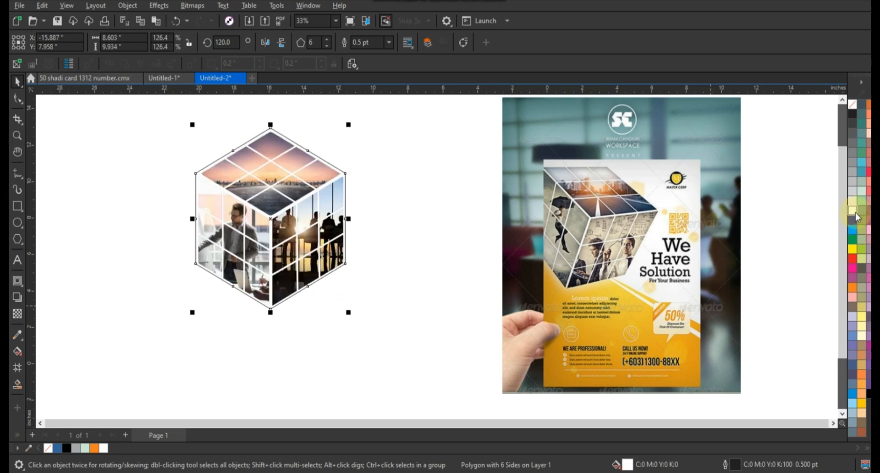
pyautogui.click(136, 113)
# Remove the outlines from the hexagon and cube faces and group all four objects
pyautogui.moveTo(136, 115); pyautogui.dragTo(385, 344)
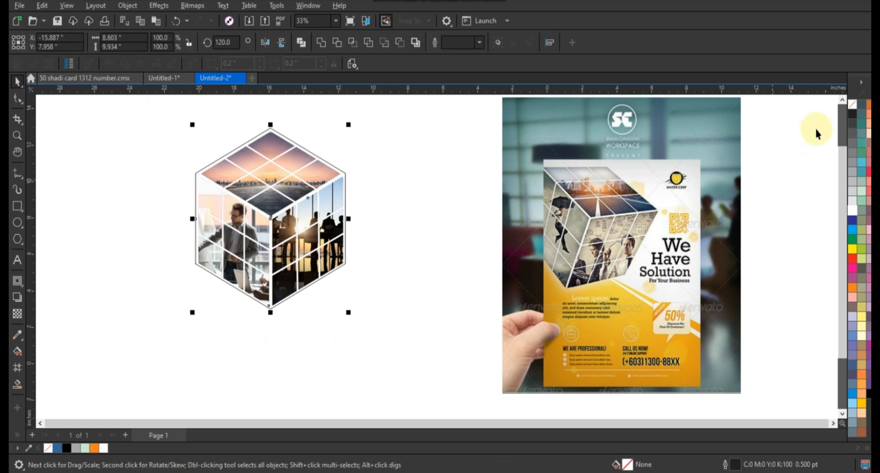
pyautogui.rightClick(835, 115)
pyautogui.click(835, 115)
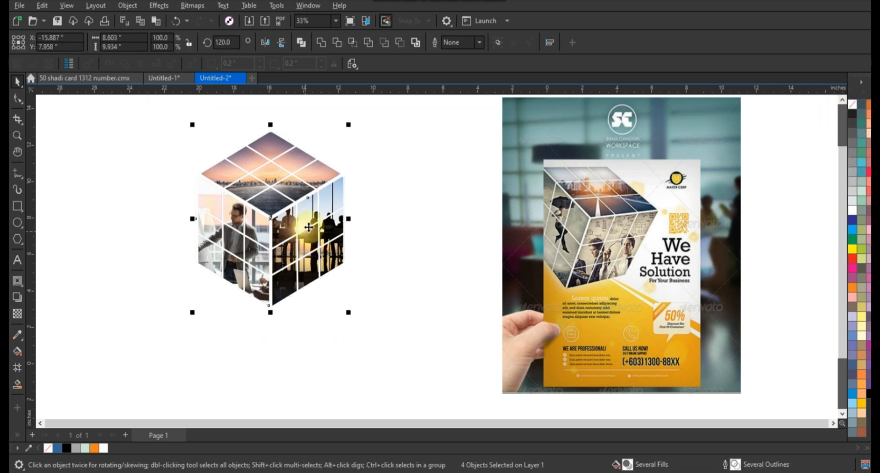
pyautogui.hotkey('ctrl', 'g')
# Draw a portrait rectangle about 12.5 × 17.8 inches between the cube and the reference flyer, and move the cube clear of it
pyautogui.moveTo(308, 227); pyautogui.dragTo(201, 219)
pyautogui.scroll(-1, 239, 263)
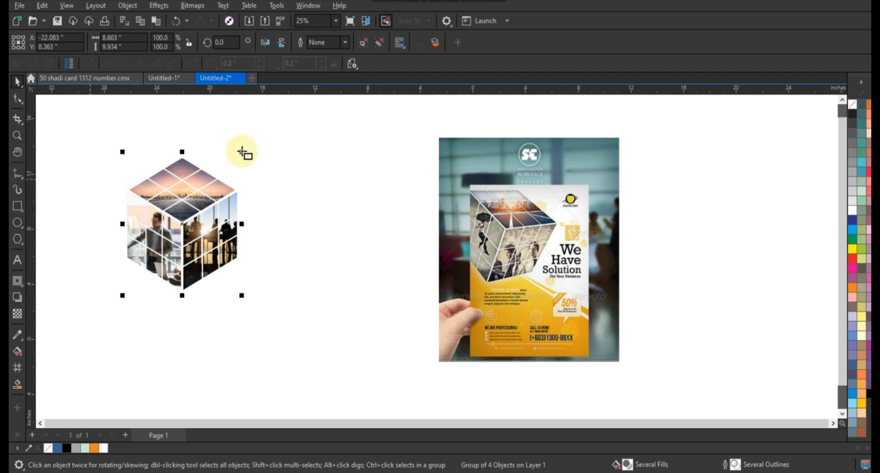
pyautogui.moveTo(235, 134); pyautogui.dragTo(401, 379)
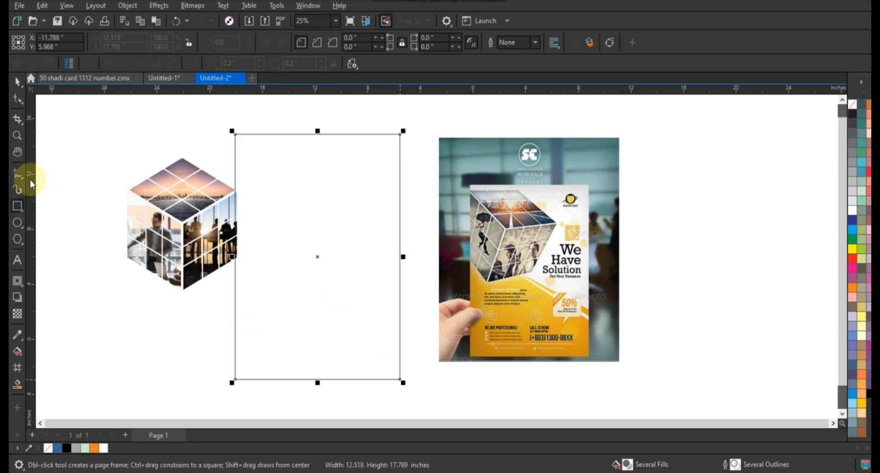
pyautogui.click(17, 85)
pyautogui.moveTo(179, 219); pyautogui.dragTo(153, 219)
pyautogui.click(189, 332)
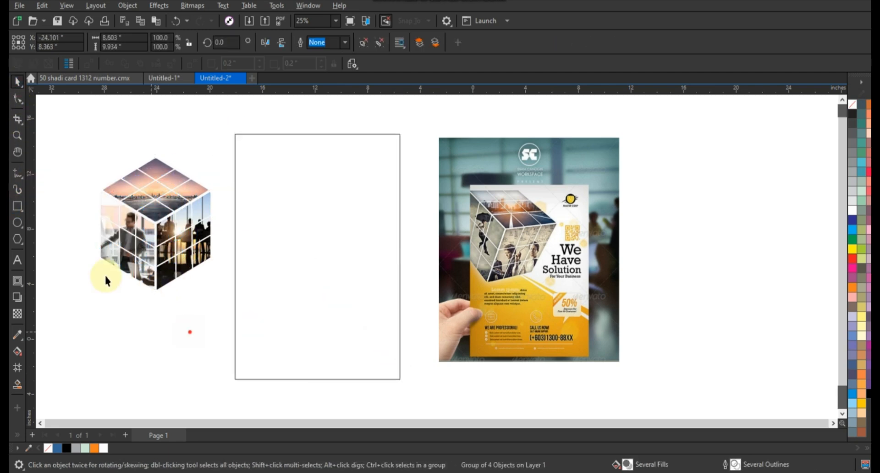
# Draw a zigzag line of three long diagonals across the portrait rectangle, about 14.7 × 13.4 inches overall, overshooting both sides
pyautogui.click(18, 174)
pyautogui.click(231, 191)
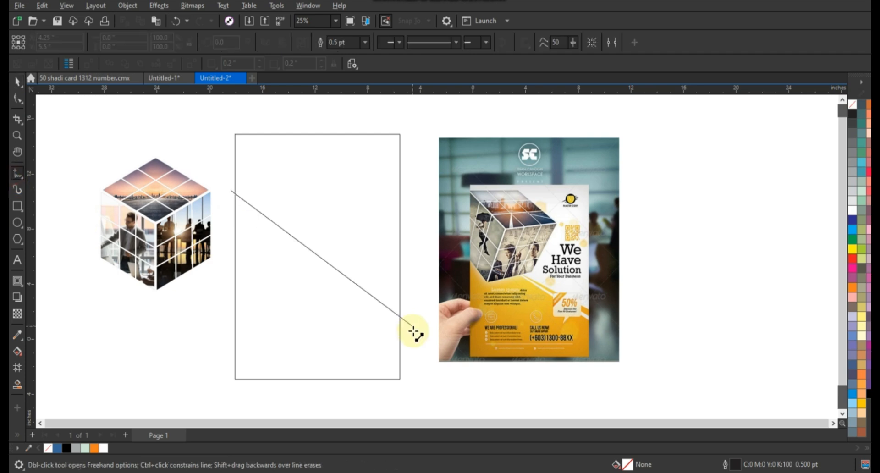
pyautogui.click(412, 339)
pyautogui.click(408, 346)
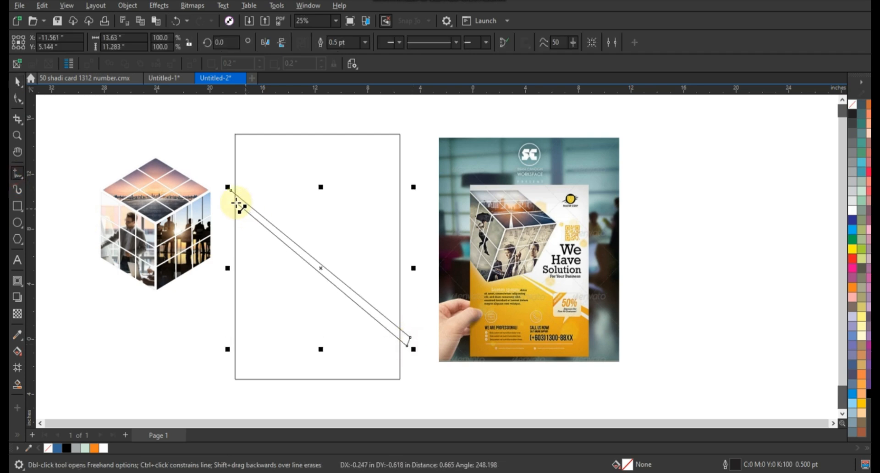
pyautogui.click(228, 185)
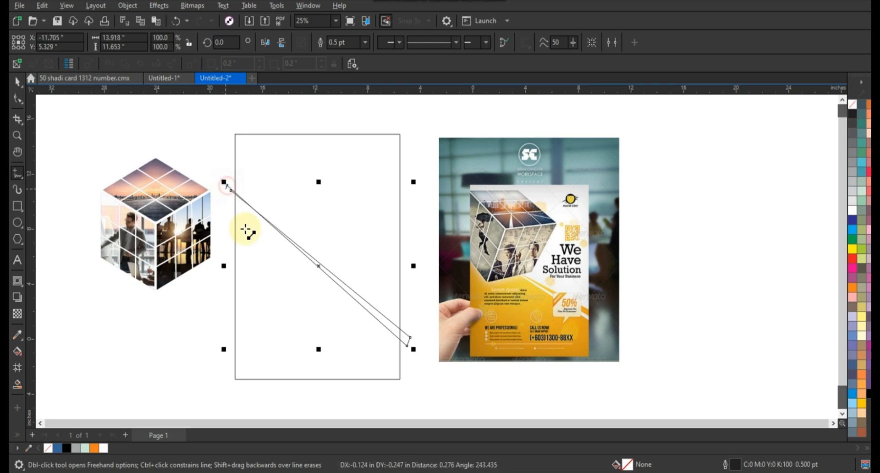
pyautogui.click(421, 369)
# Use Smart Fill to create shapes from the large lower area and the thin diagonal strip, and delete the zigzag guide line
pyautogui.click(17, 384)
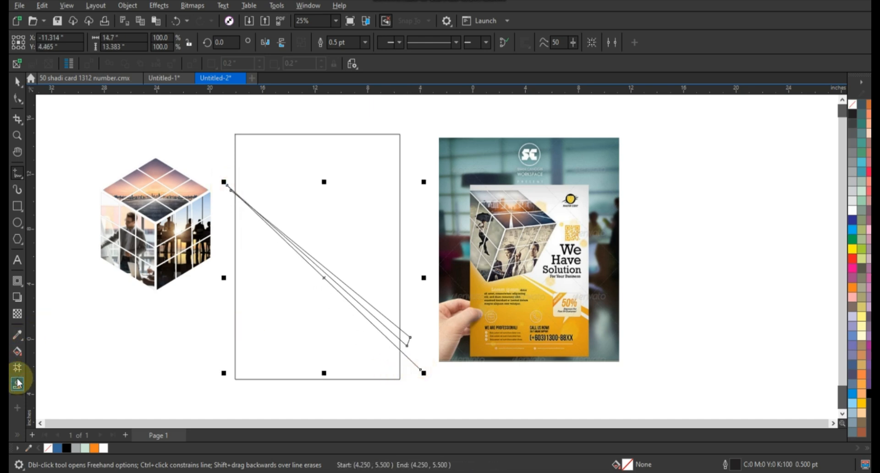
pyautogui.click(330, 354)
pyautogui.click(381, 320)
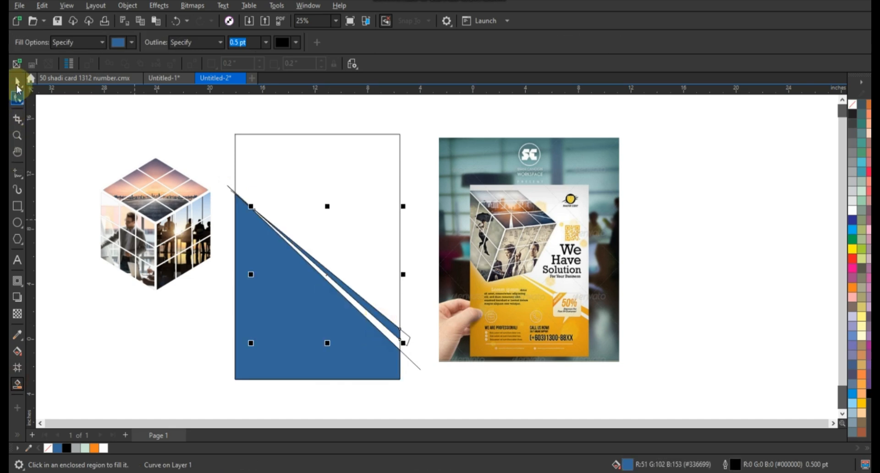
pyautogui.click(17, 83)
pyautogui.click(232, 191)
pyautogui.press('Delete')
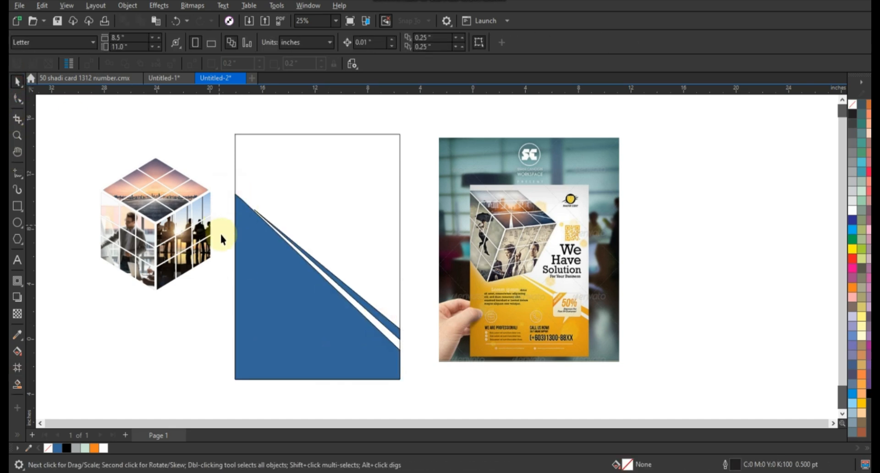
# Fill the large lower shape and the thin strip with an upward linear gradient from orange to golden yellow
pyautogui.click(281, 293)
pyautogui.keyDown('shift'); pyautogui.click(382, 314); pyautogui.keyUp('shift')
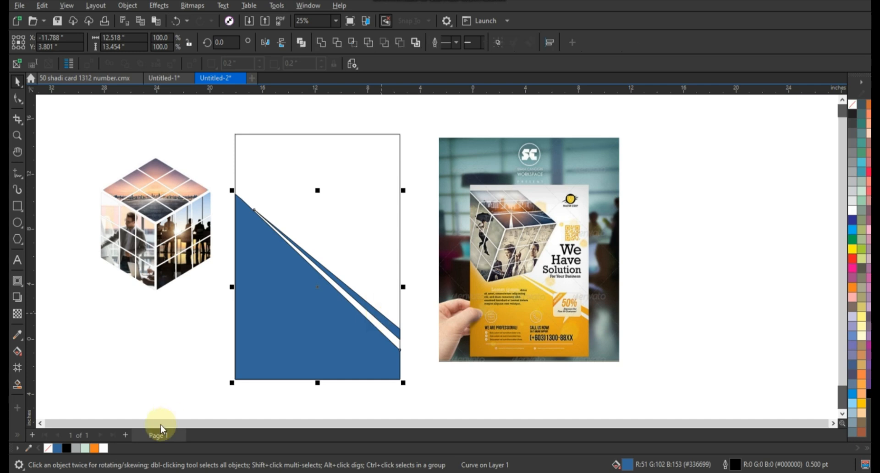
pyautogui.click(94, 448)
pyautogui.press('g')
pyautogui.moveTo(301, 347); pyautogui.dragTo(320, 254)
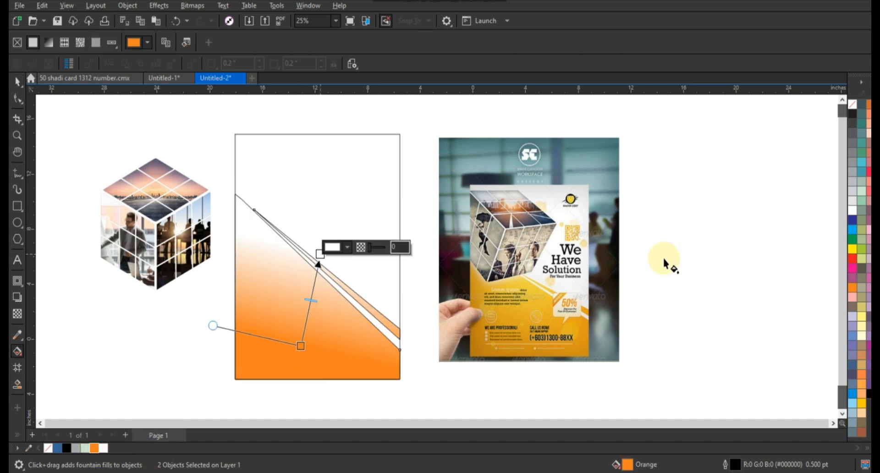
pyautogui.moveTo(370, 278); pyautogui.dragTo(319, 253)
pyautogui.moveTo(319, 254); pyautogui.dragTo(317, 230)
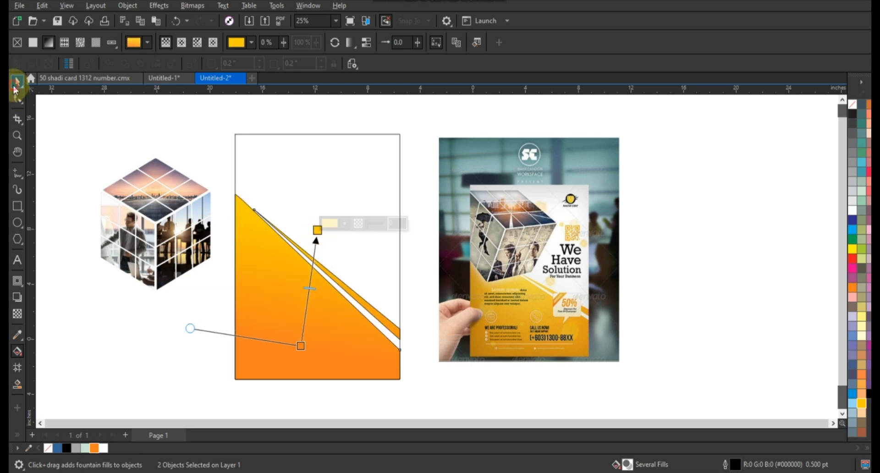
# Remove the outlines from both gradient shapes and place them inside the portrait rectangle with PowerClip
pyautogui.click(16, 83)
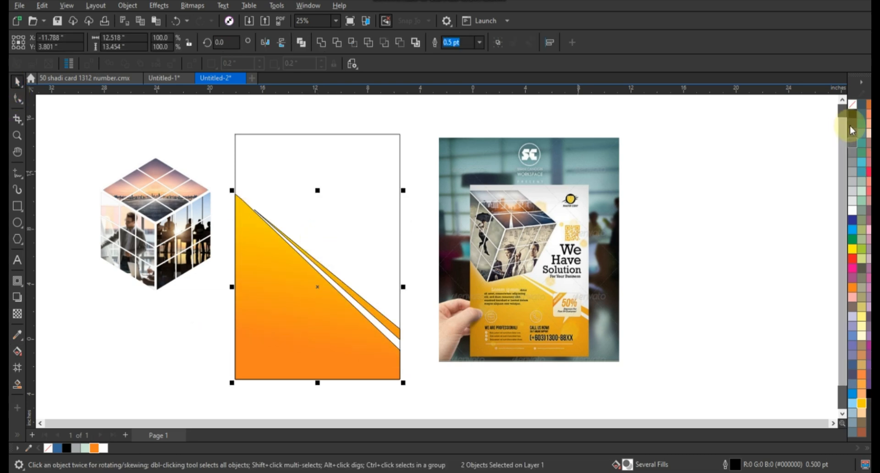
pyautogui.click(359, 212)
# Rotate the cube group to 330° and place it over the rectangle's upper-left area, in front of the orange shapes
pyautogui.moveTo(87, 163); pyautogui.dragTo(223, 298)
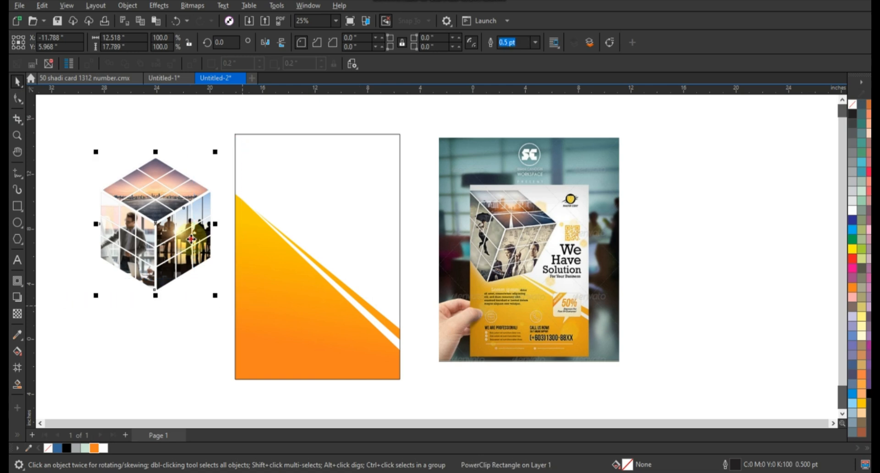
pyautogui.click(191, 239)
pyautogui.moveTo(218, 150); pyautogui.dragTo(225, 195)
pyautogui.moveTo(158, 207); pyautogui.dragTo(264, 197)
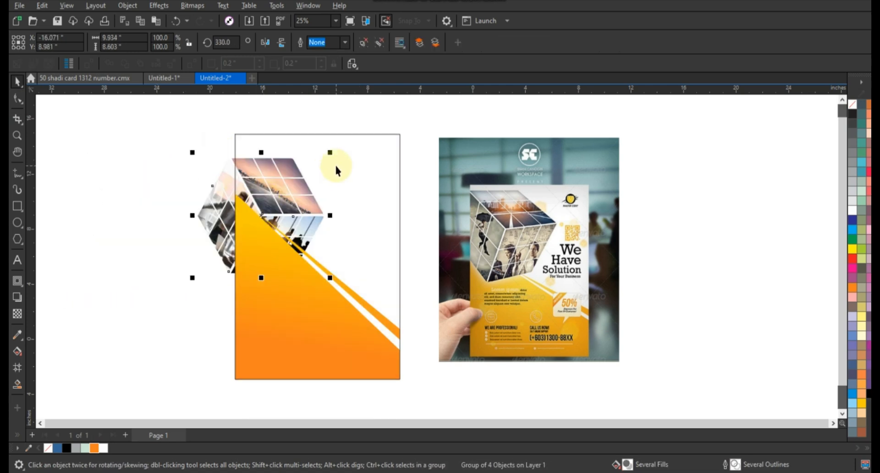
pyautogui.hotkey('shift', 'pageup')
# Enlarge the cube group to about 111.4% and adjust its rotation to about 337.8°
pyautogui.moveTo(331, 154); pyautogui.dragTo(304, 204)
pyautogui.click(304, 204)
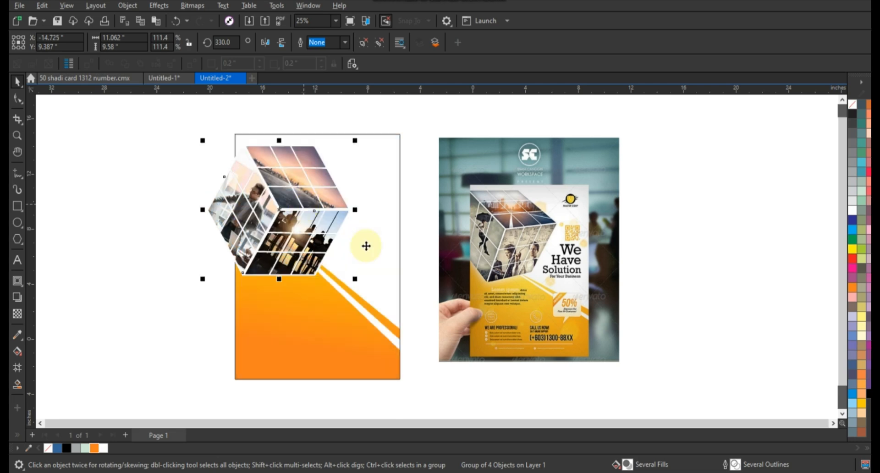
pyautogui.moveTo(357, 280); pyautogui.dragTo(358, 265)
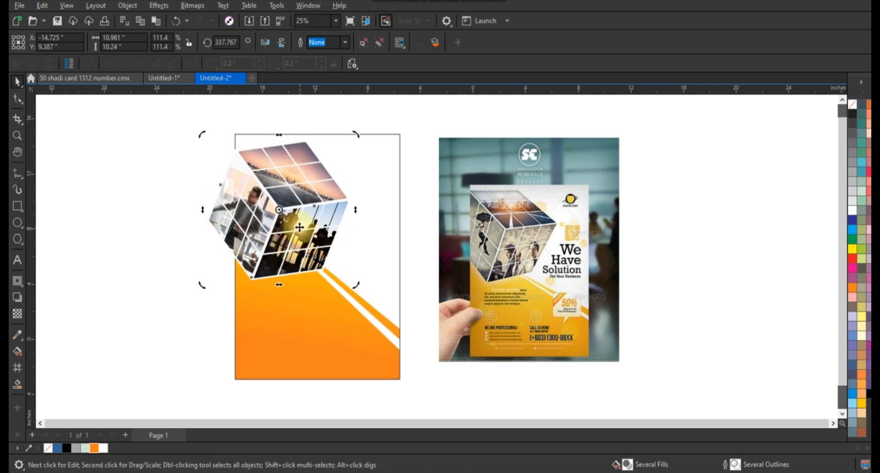
# Shift the cube slightly toward the page's inside and PowerClip it into the portrait rectangle so its overhanging corner is cropped
pyautogui.moveTo(300, 228); pyautogui.dragTo(303, 230)
pyautogui.press('w')
pyautogui.click(212, 246)
pyautogui.scroll(-1, 391, 269)
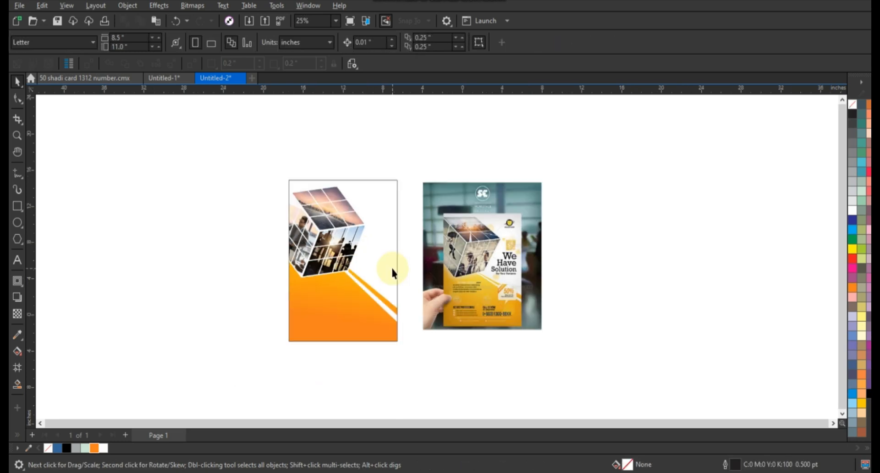
pyautogui.scroll(1, 390, 272)
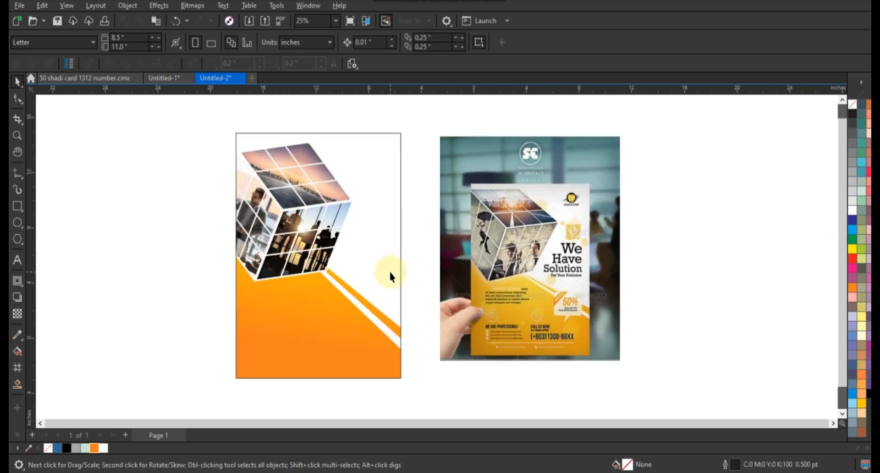